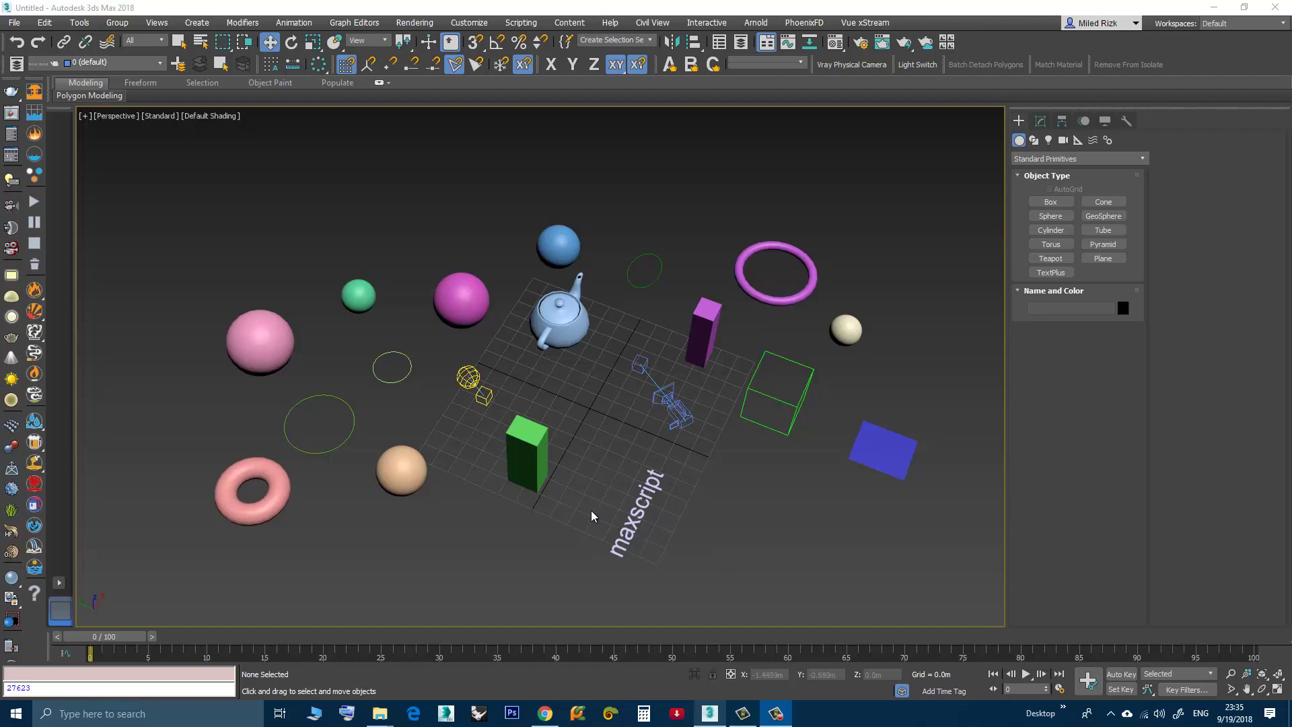
Step: Pan the Perspective view slightly to frame the central objects
mouse_move(591, 510)
middle_mouse_down()
mouse_move(564, 513)
mouse_move(575, 508)
middle_mouse_up()
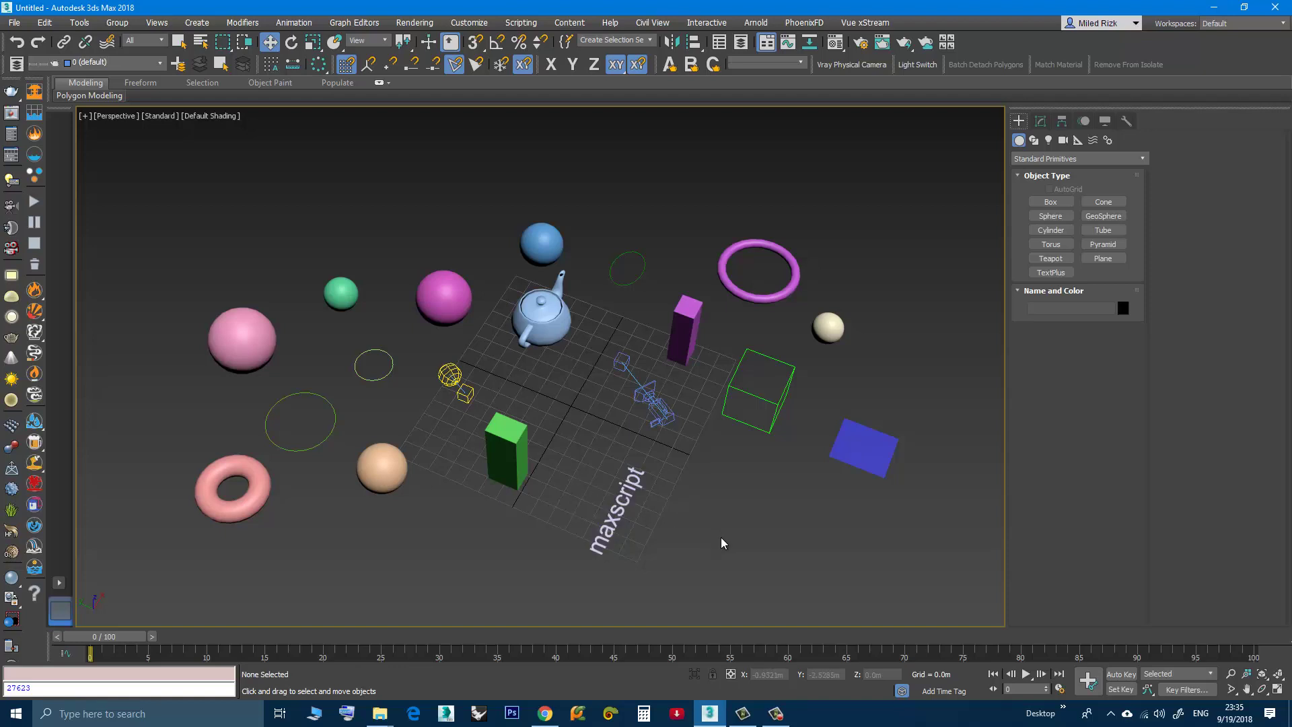
Step: Isolate the nine central objects with Alt+Q, then clear the selection
left_click_drag(670, 543, 455, 215)
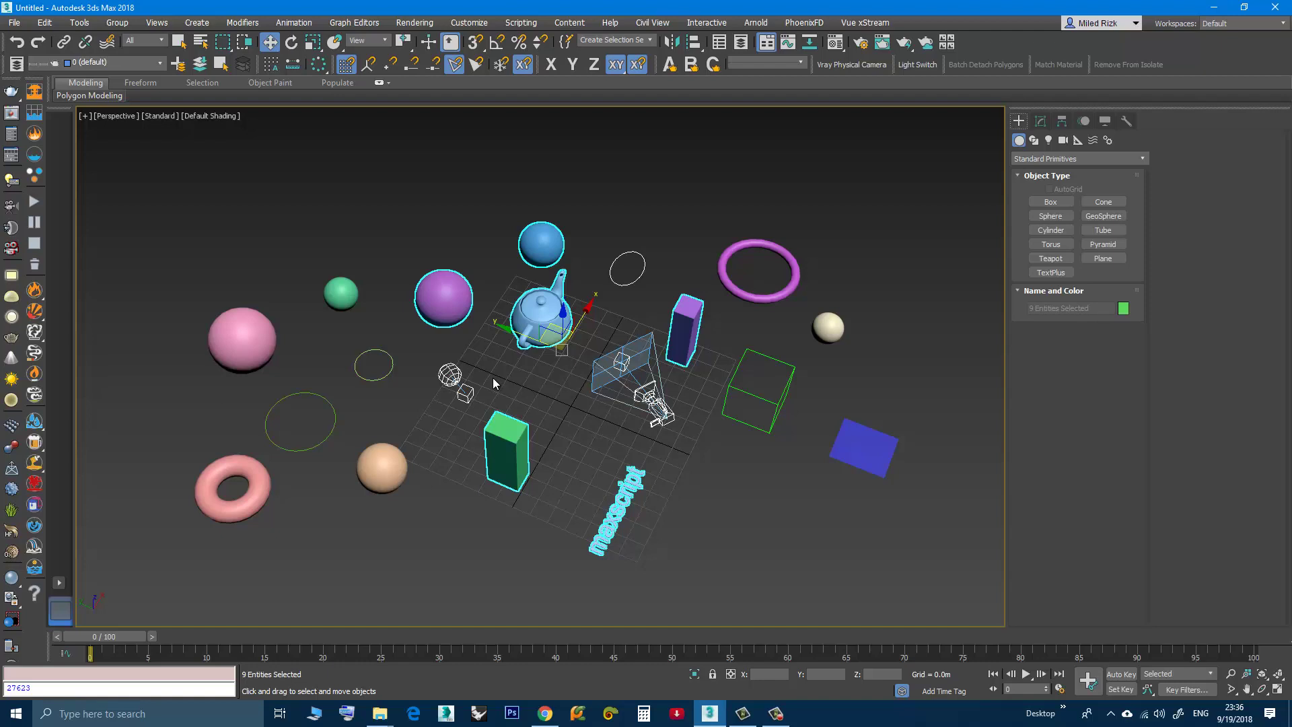
key("alt+q")
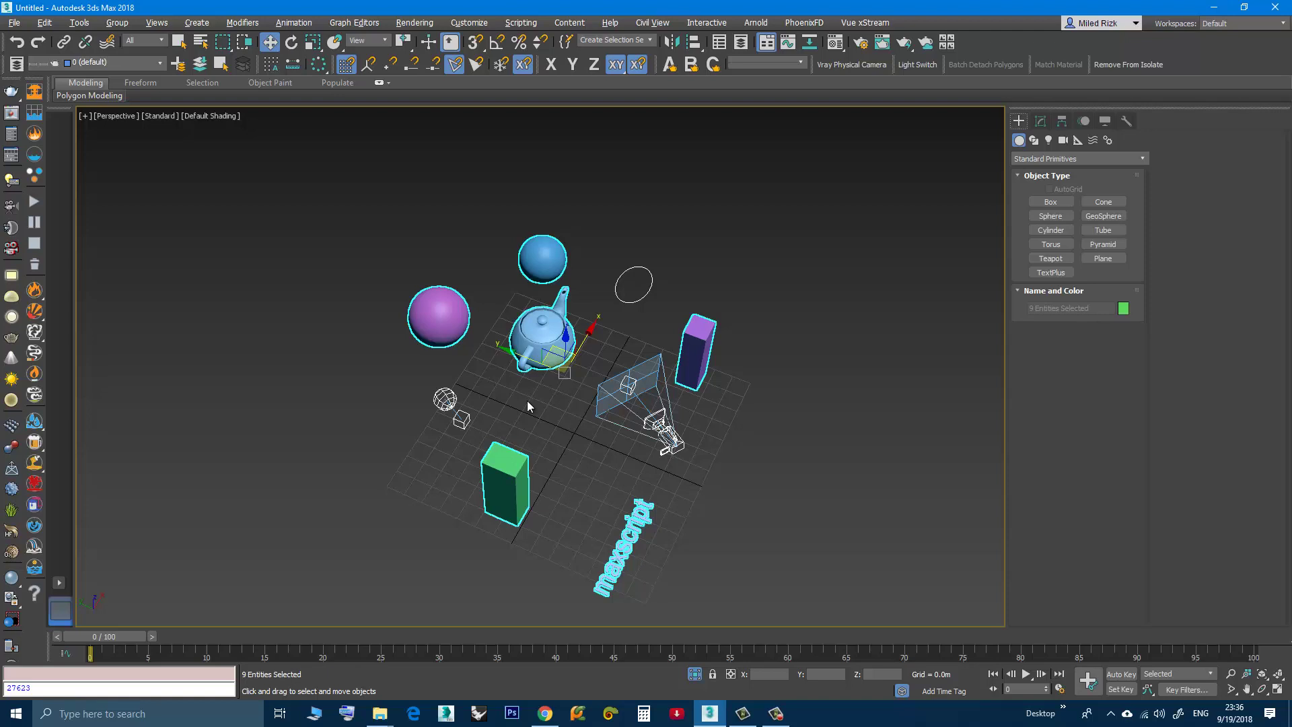
left_click(527, 401)
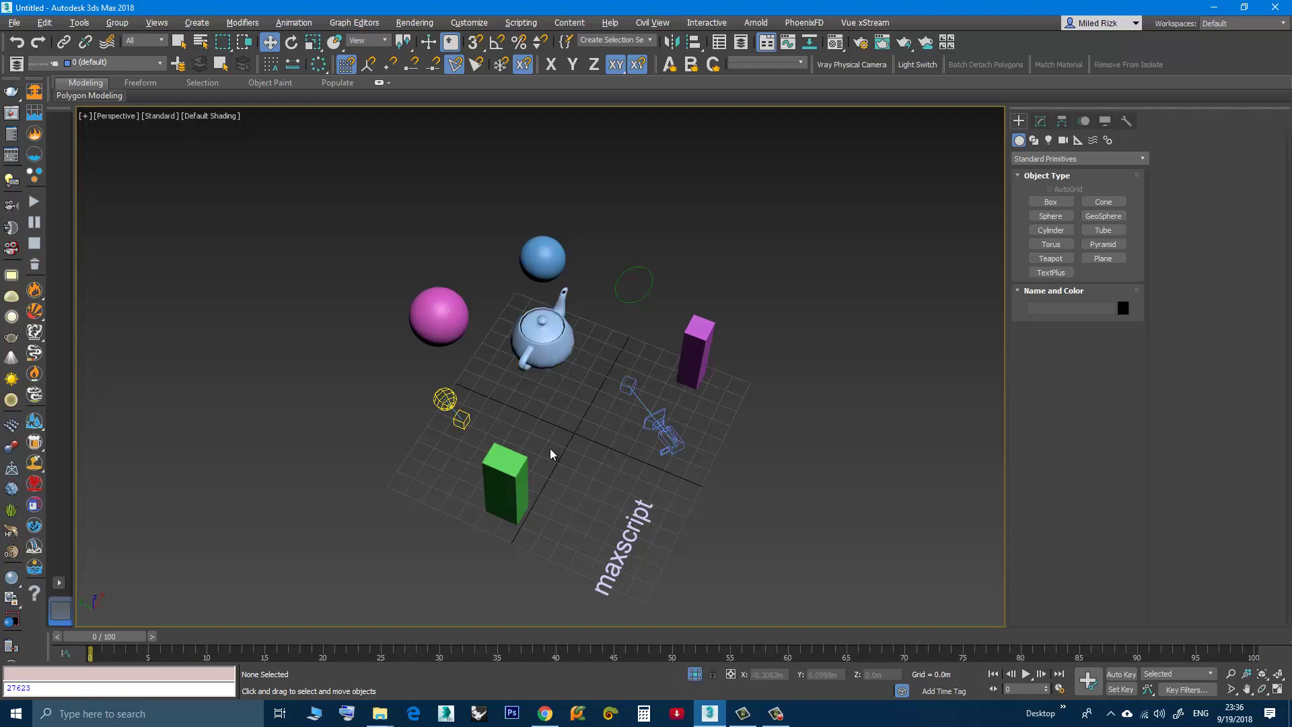
Step: Remove the teapot and camera from the isolated view with Remove From Isolate
left_click(561, 349)
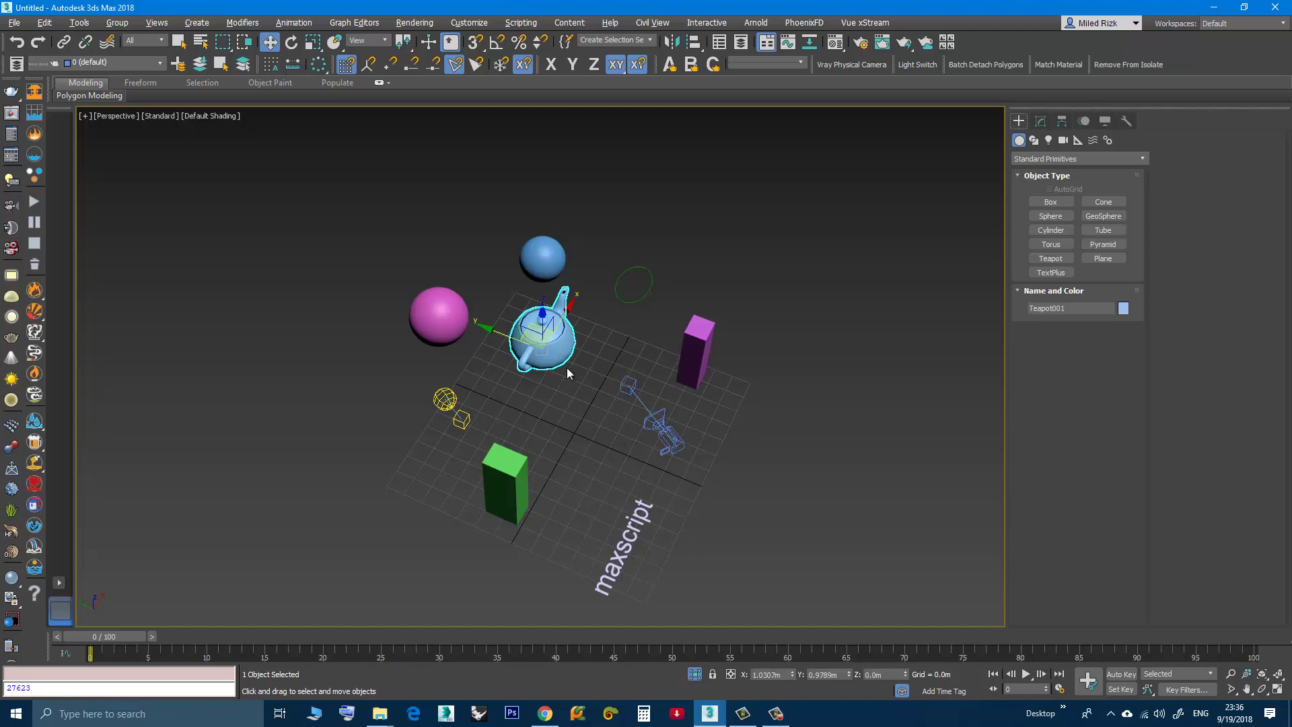
left_click(665, 446, "ctrl")
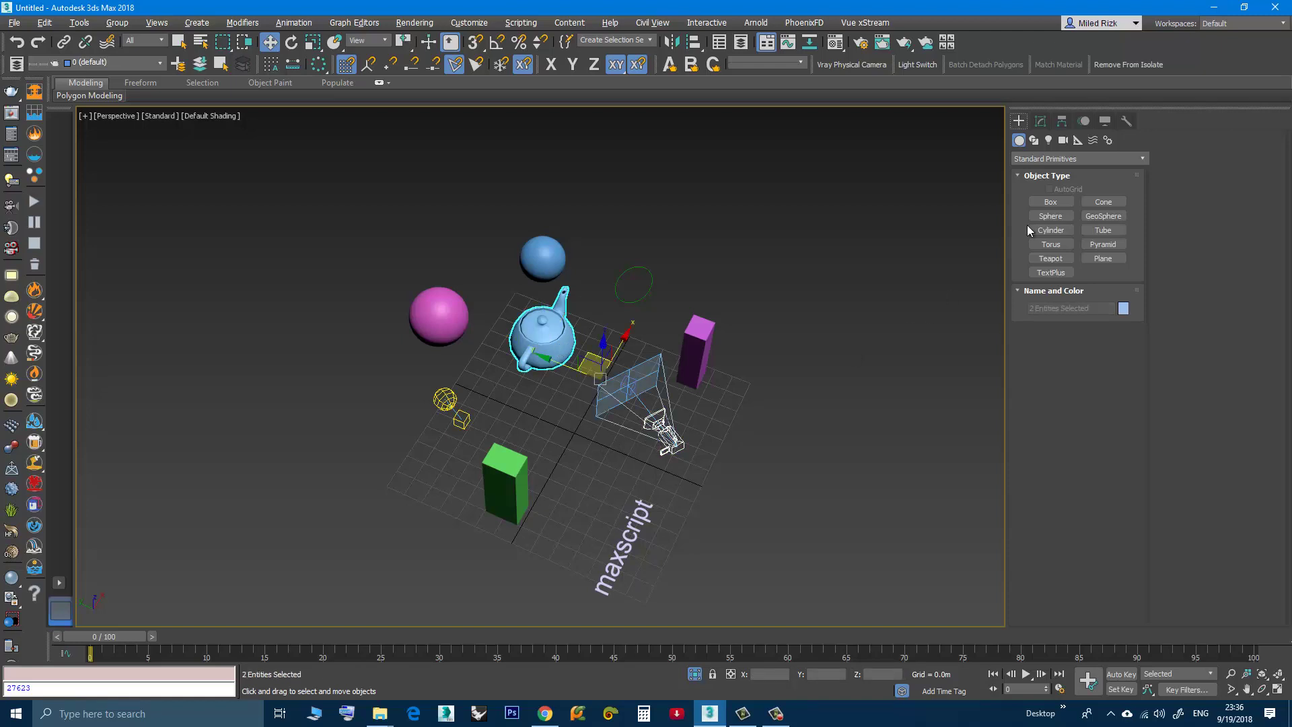
left_click(1121, 67)
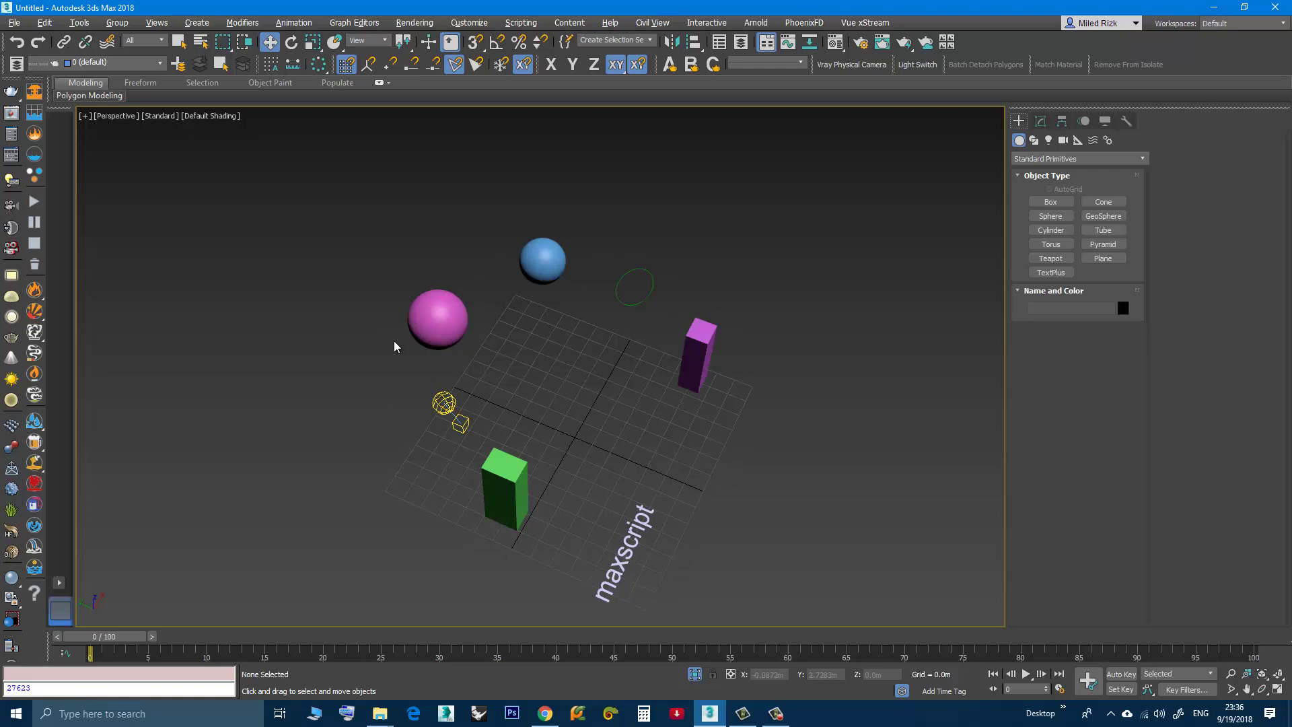
Step: End isolation, then isolate the seven objects on the scene's left side
right_click(579, 408)
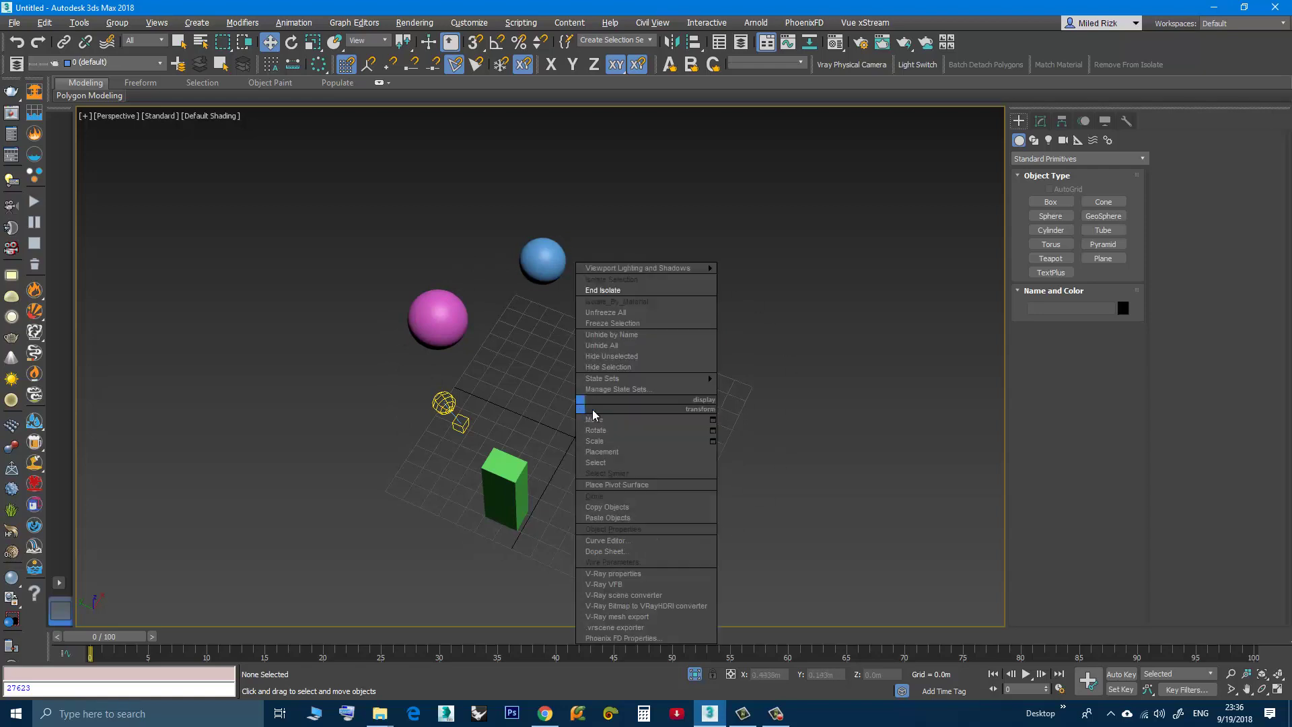
left_click(612, 292)
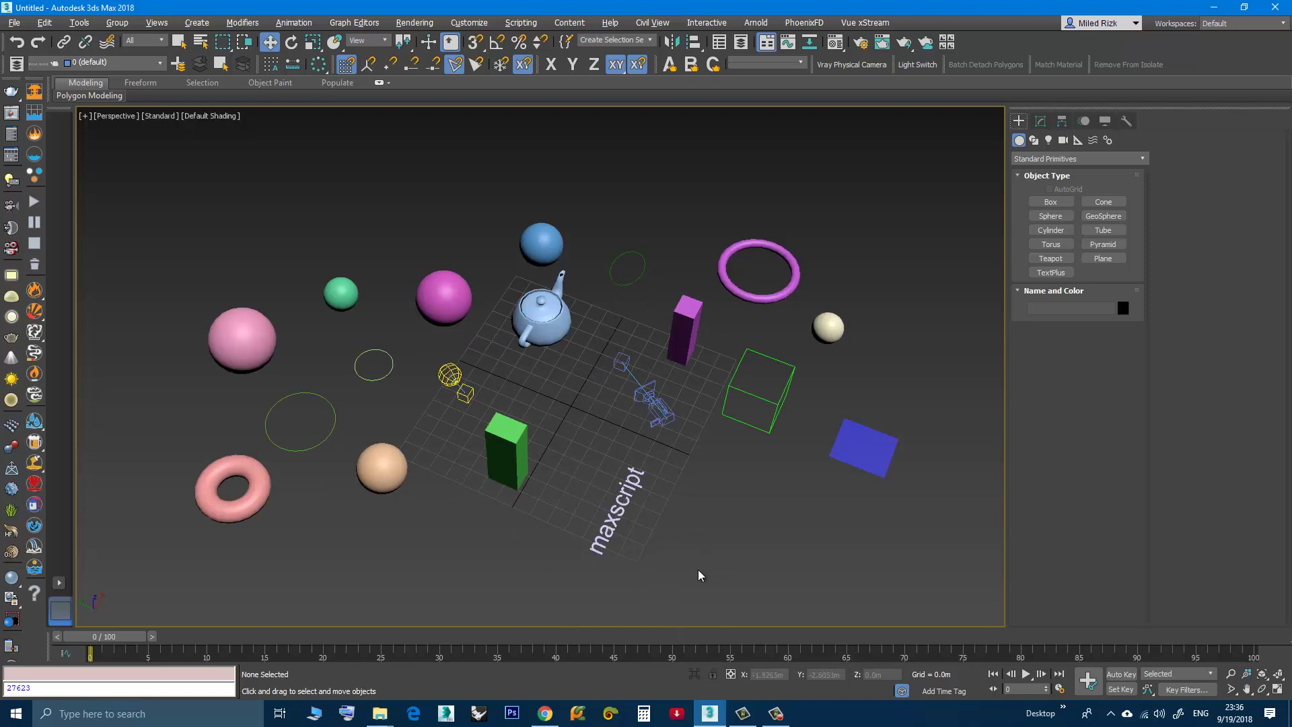
left_click_drag(494, 583, 303, 259)
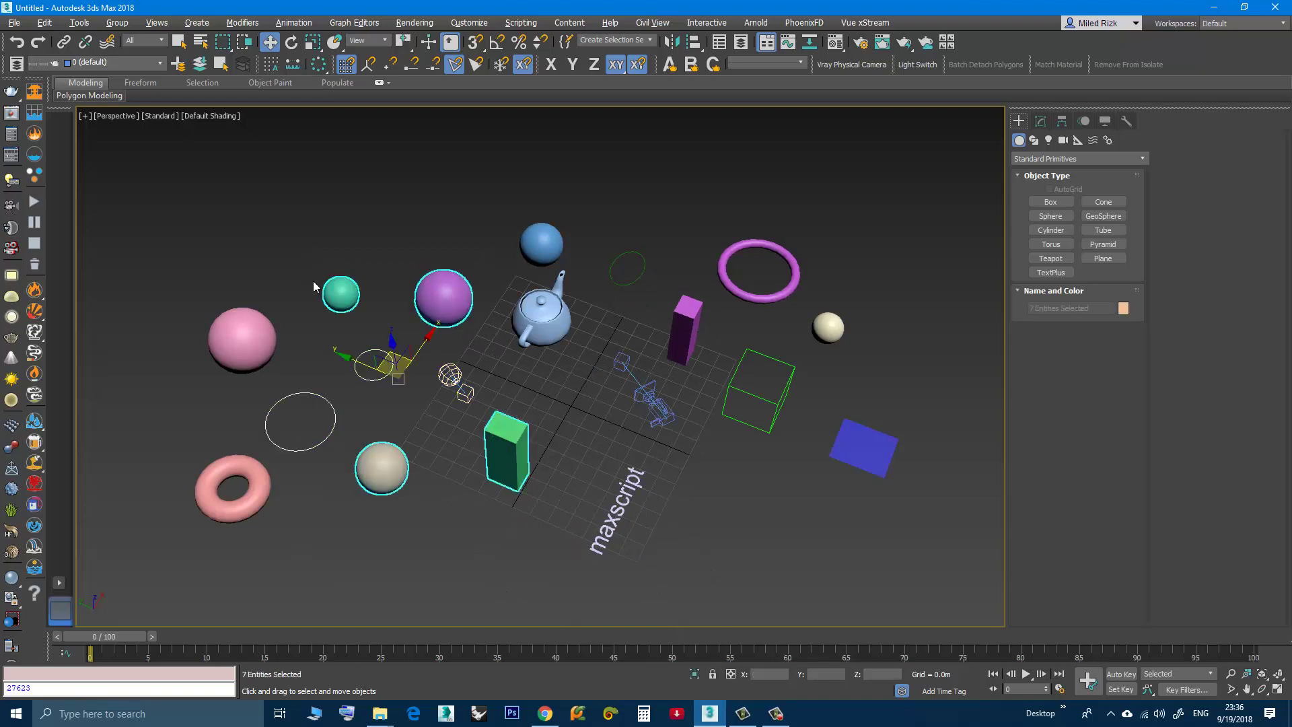
key("alt+q")
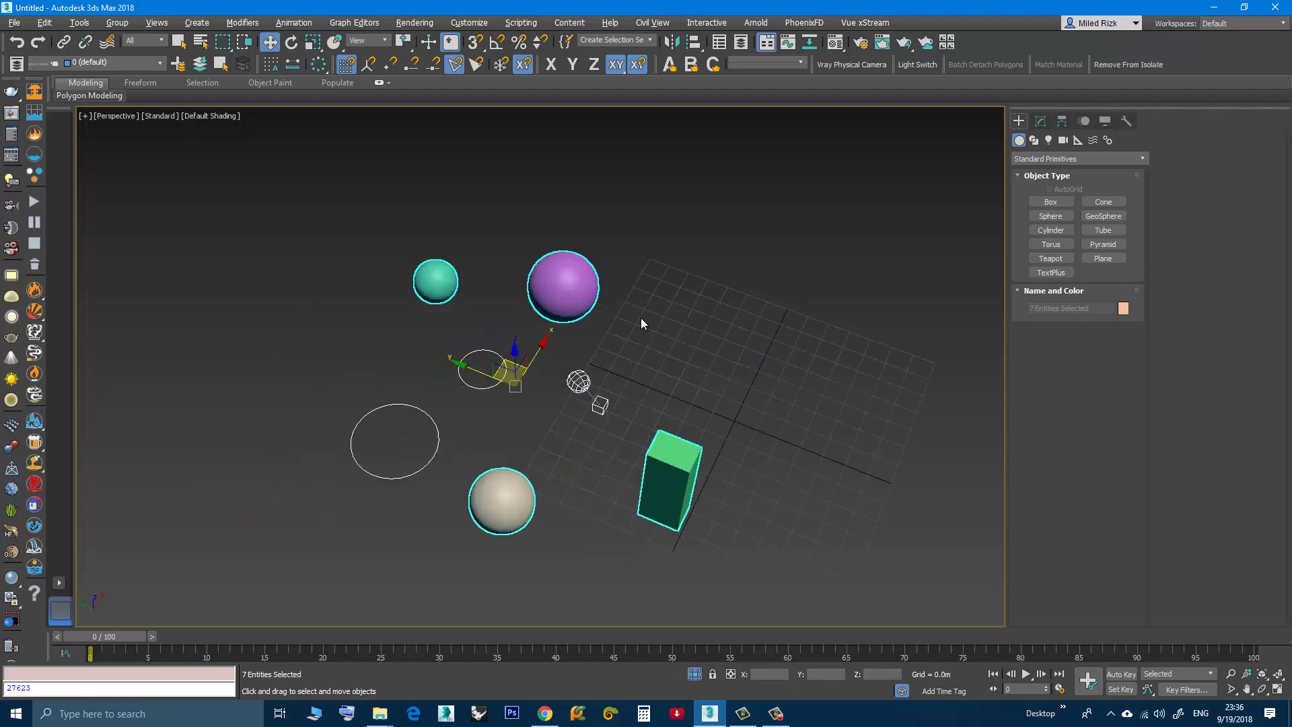
Step: Remove the teal and purple spheres from isolation, then end isolation
left_click_drag(649, 314, 398, 242)
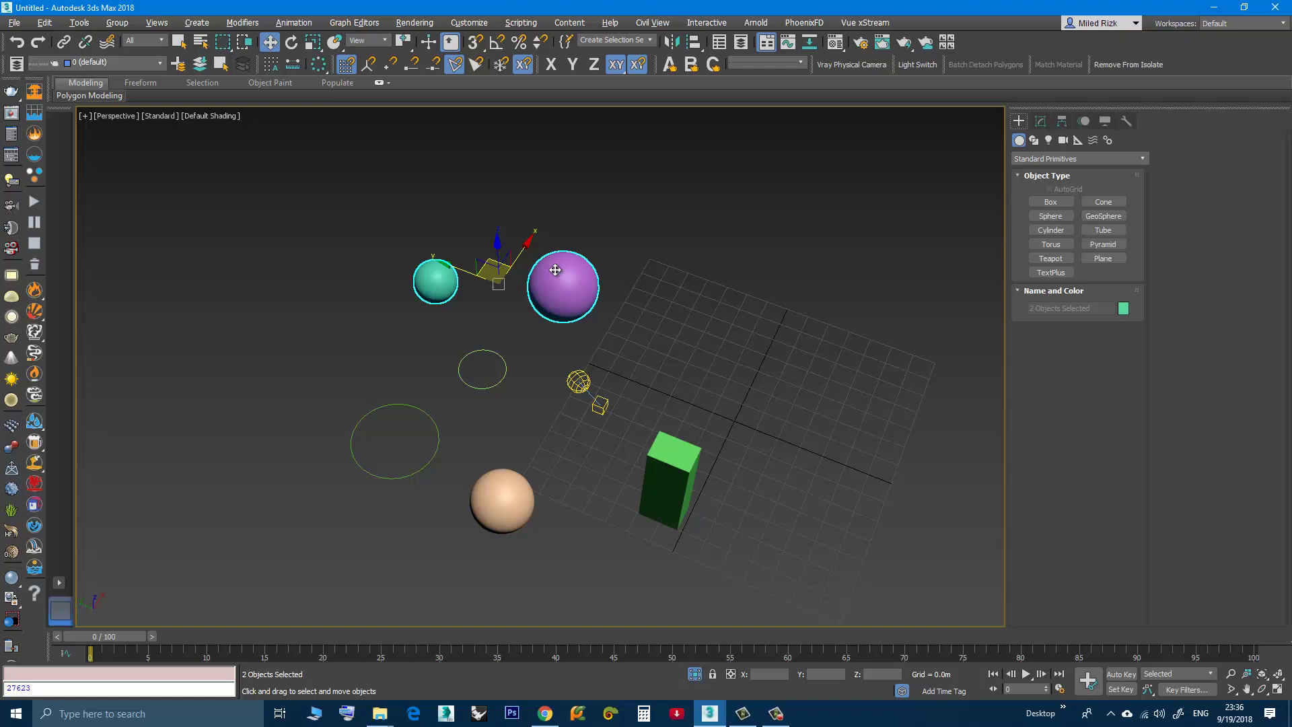
left_click(1118, 65)
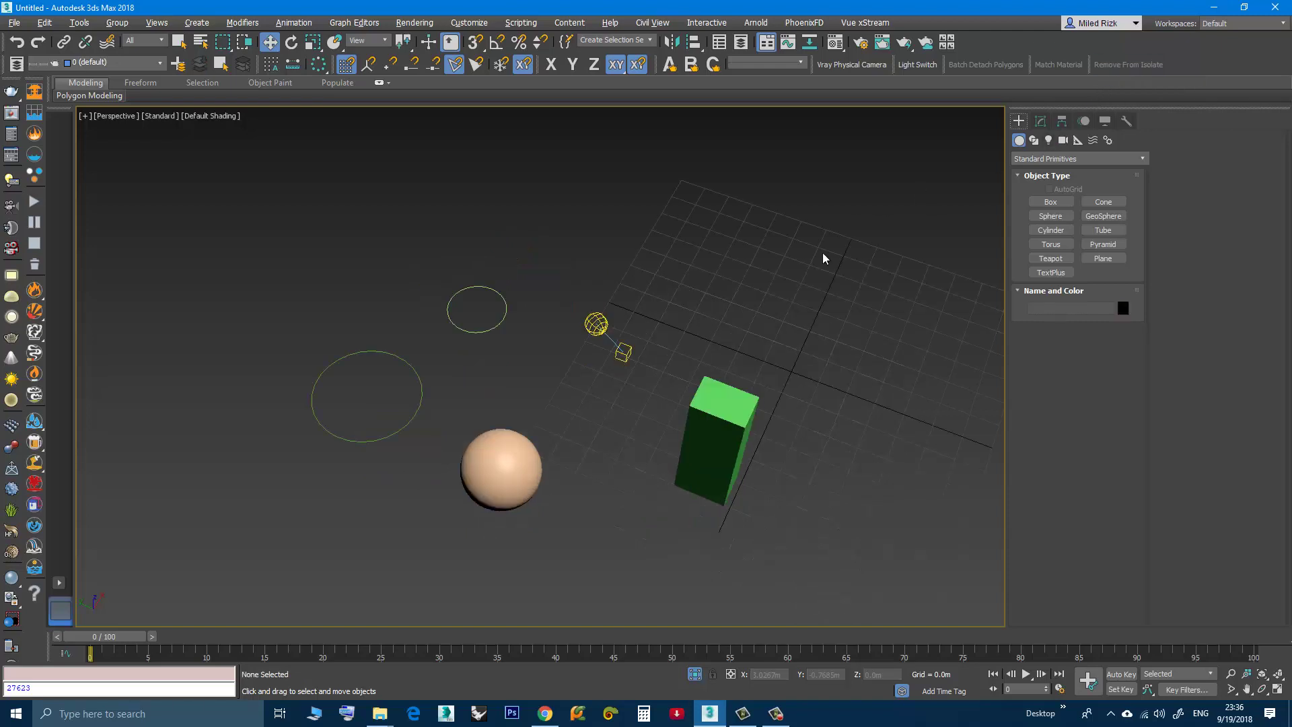
right_click(661, 334)
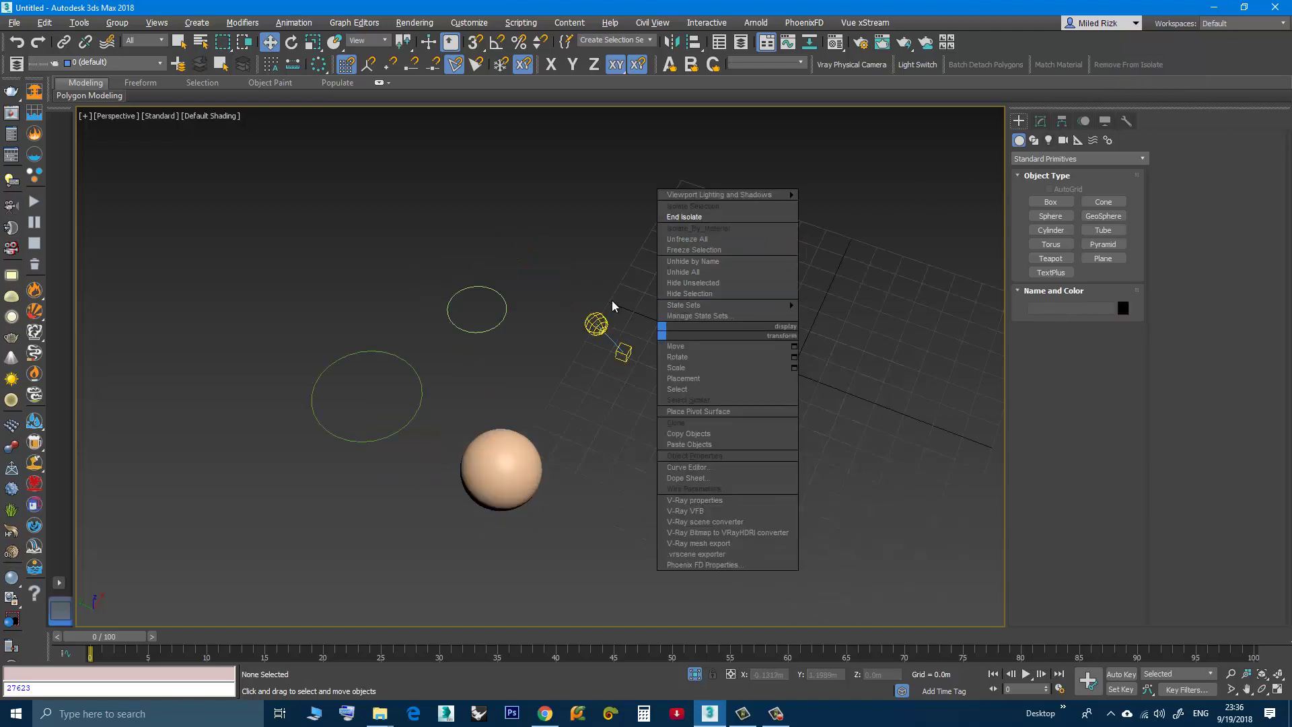
left_click(676, 216)
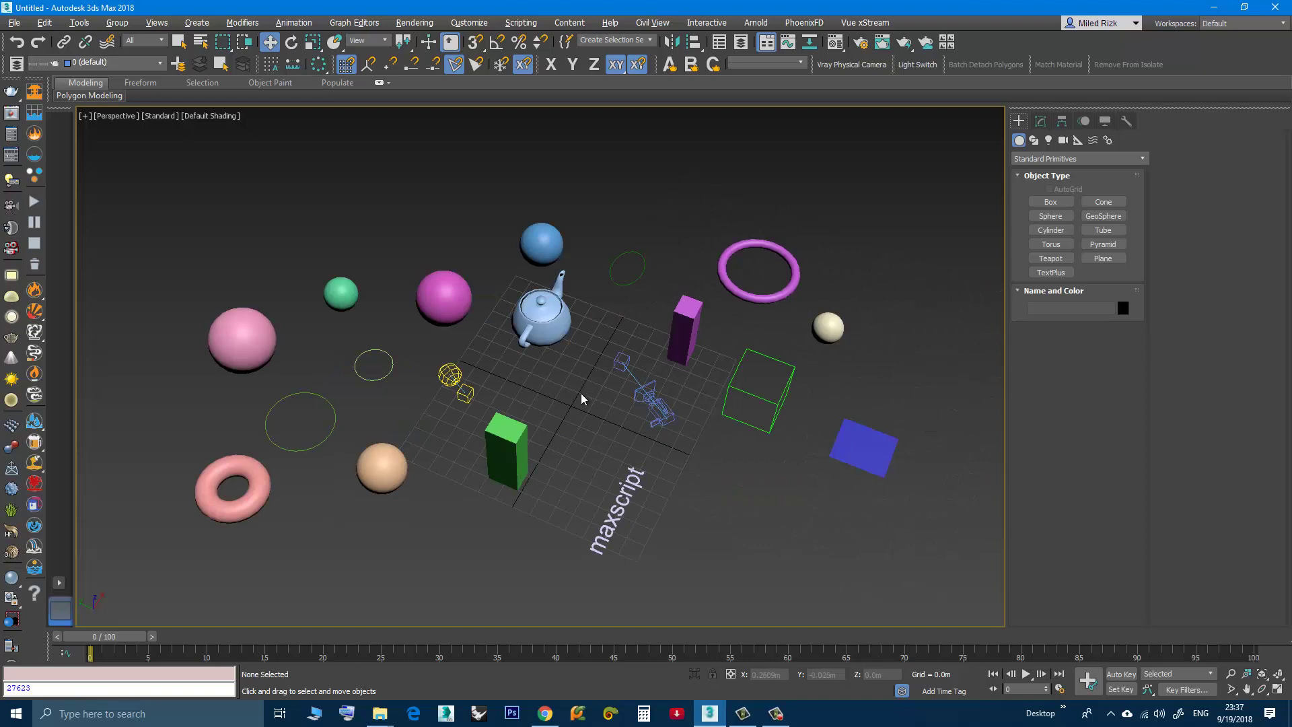
Step: Isolate the nine central objects again and clear the selection
mouse_move(582, 414)
middle_mouse_down()
mouse_move(605, 429)
mouse_move(592, 421)
middle_mouse_up()
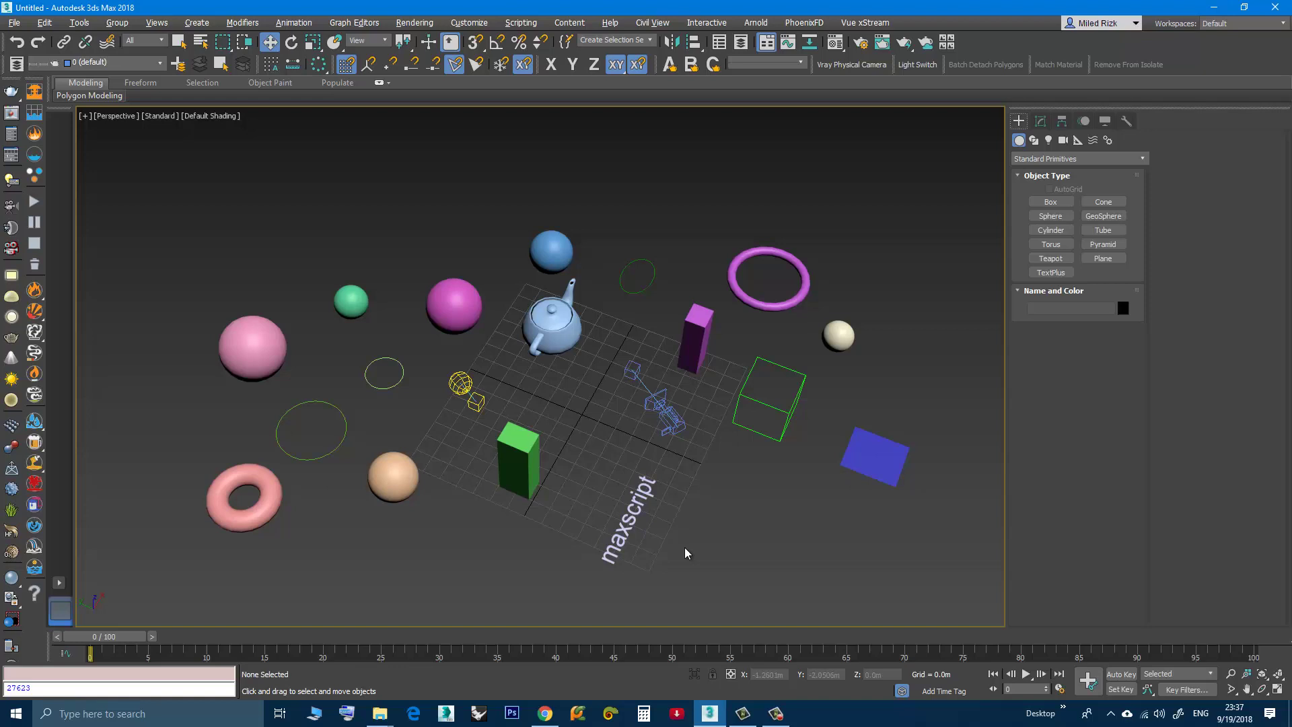
left_click_drag(685, 547, 457, 196)
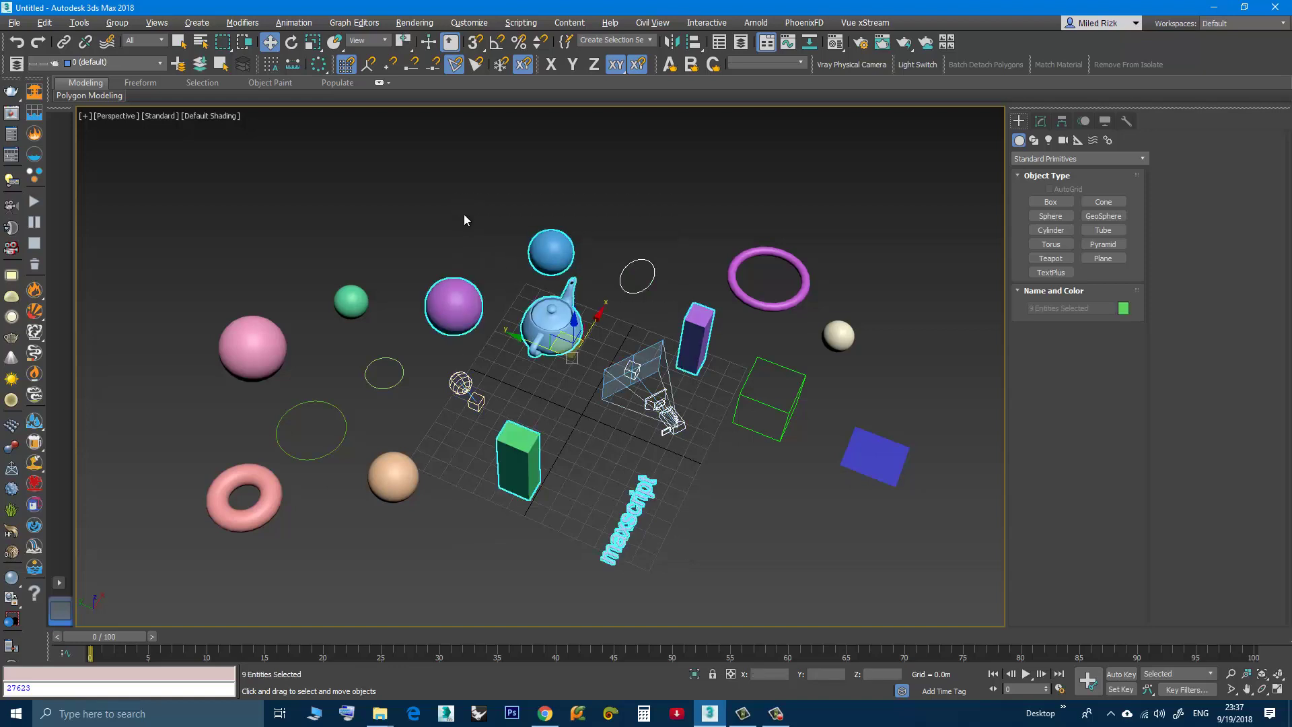
key("alt+q")
left_click(472, 242)
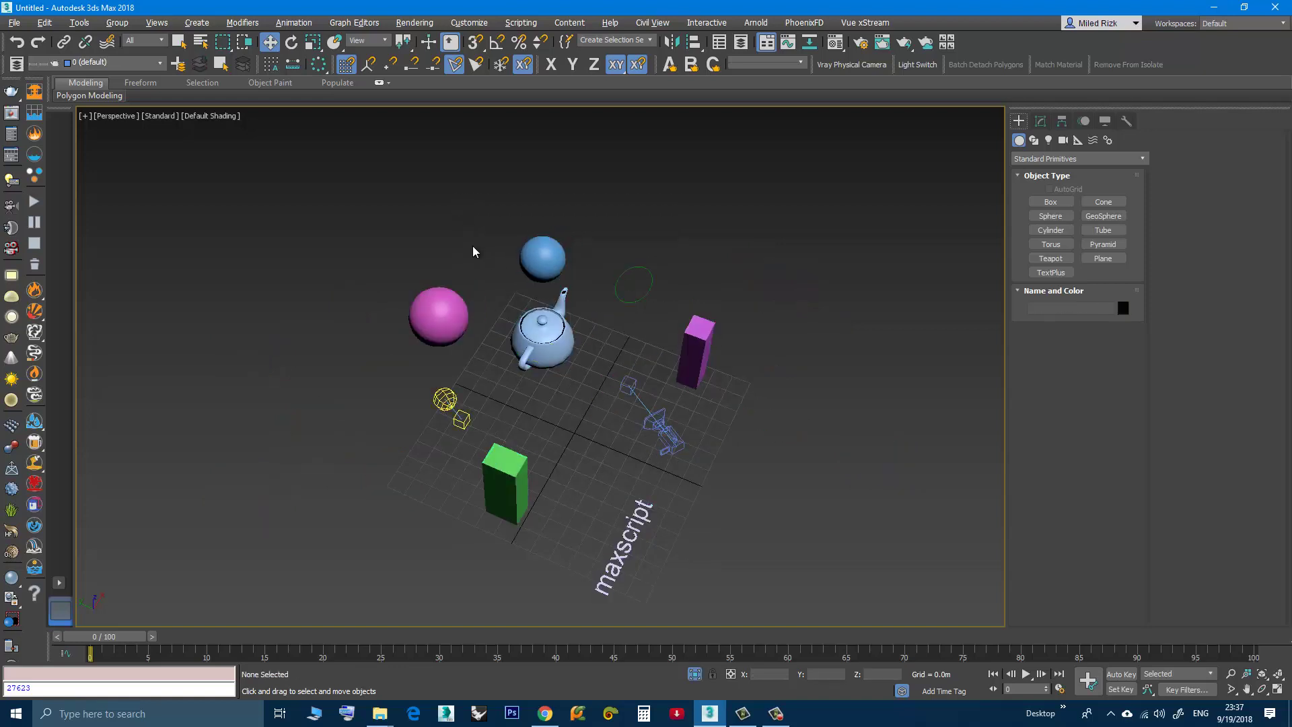
Step: Hide the purple box and the teapot
left_click(690, 351)
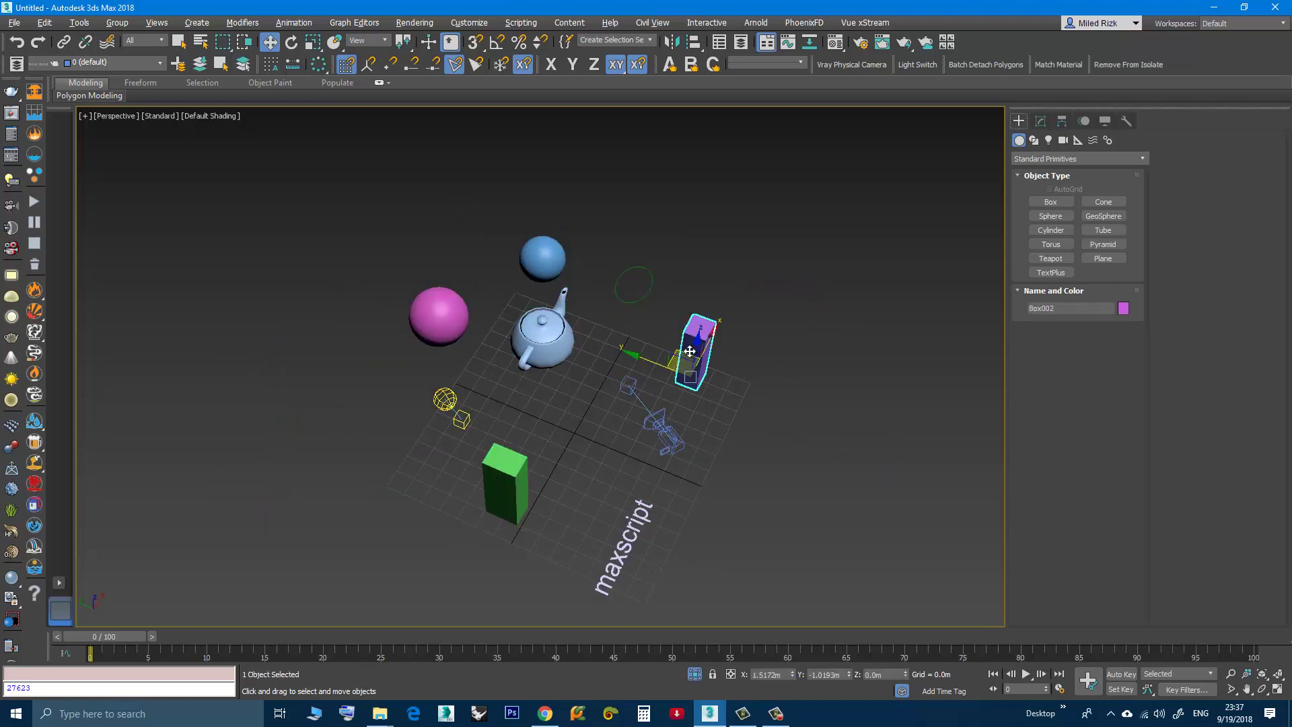
left_click(535, 348, "ctrl")
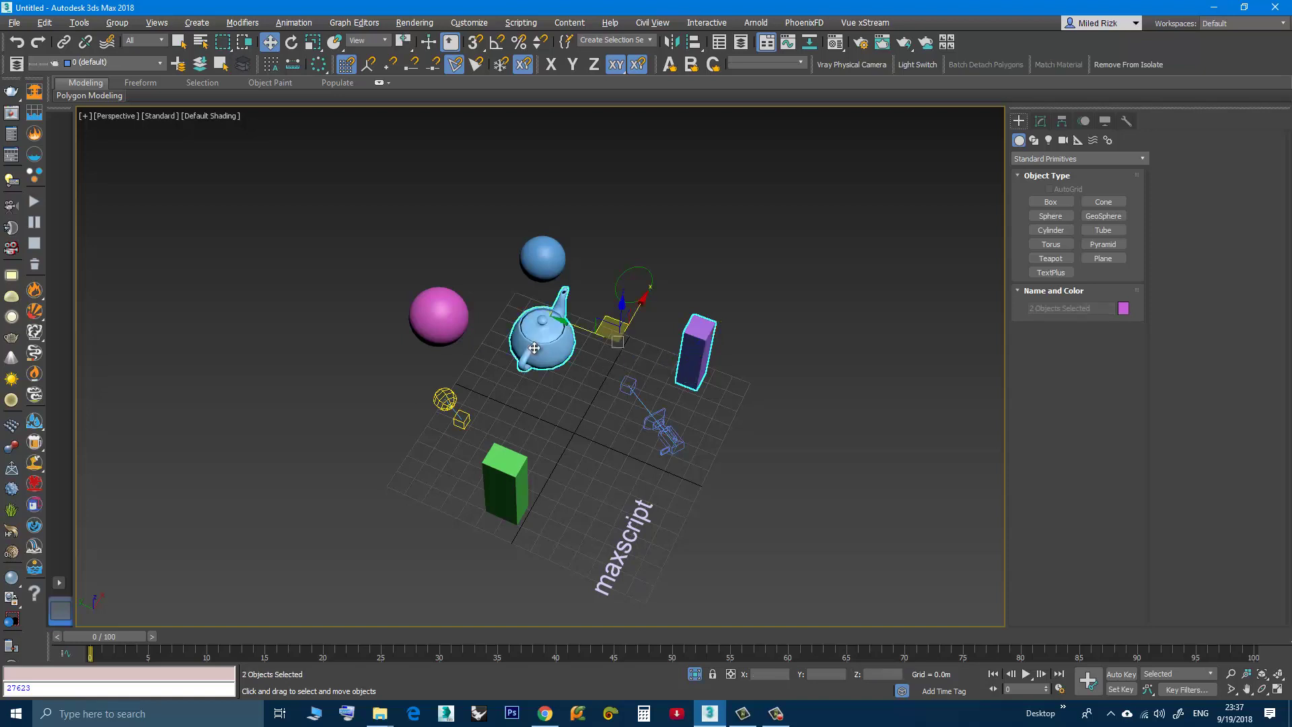
right_click(551, 349)
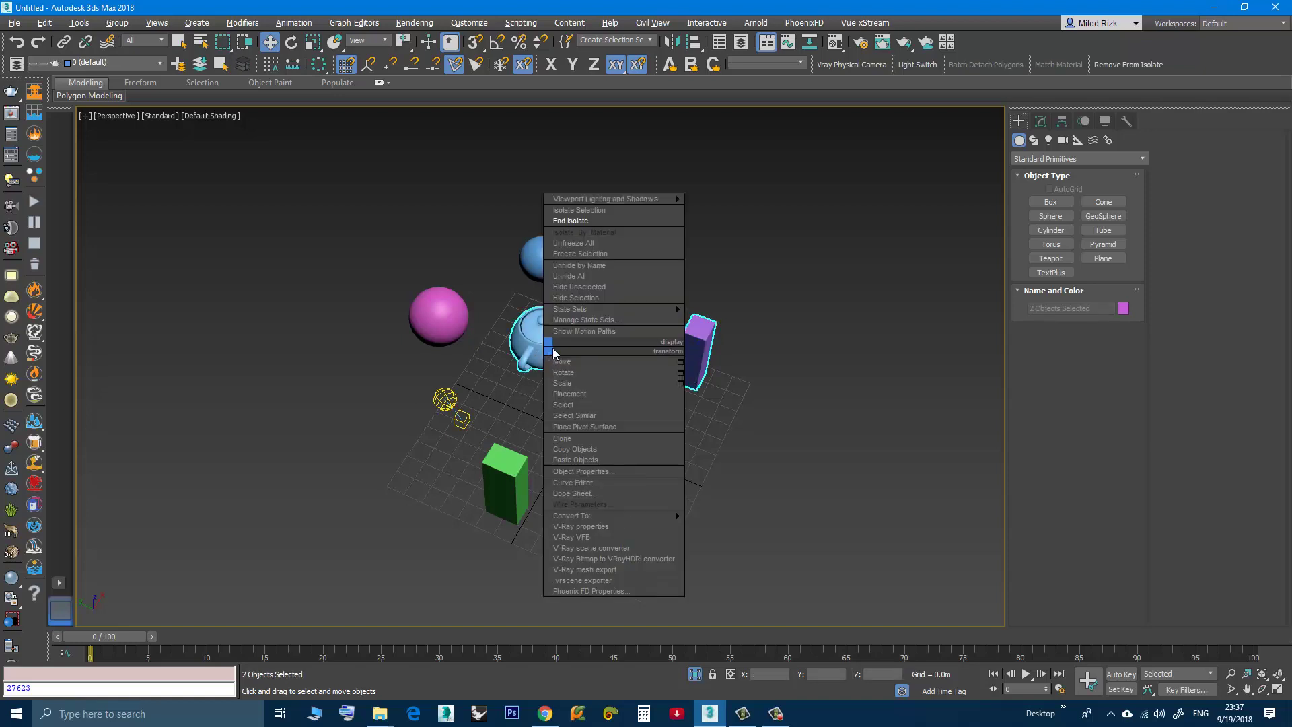
left_click(566, 297)
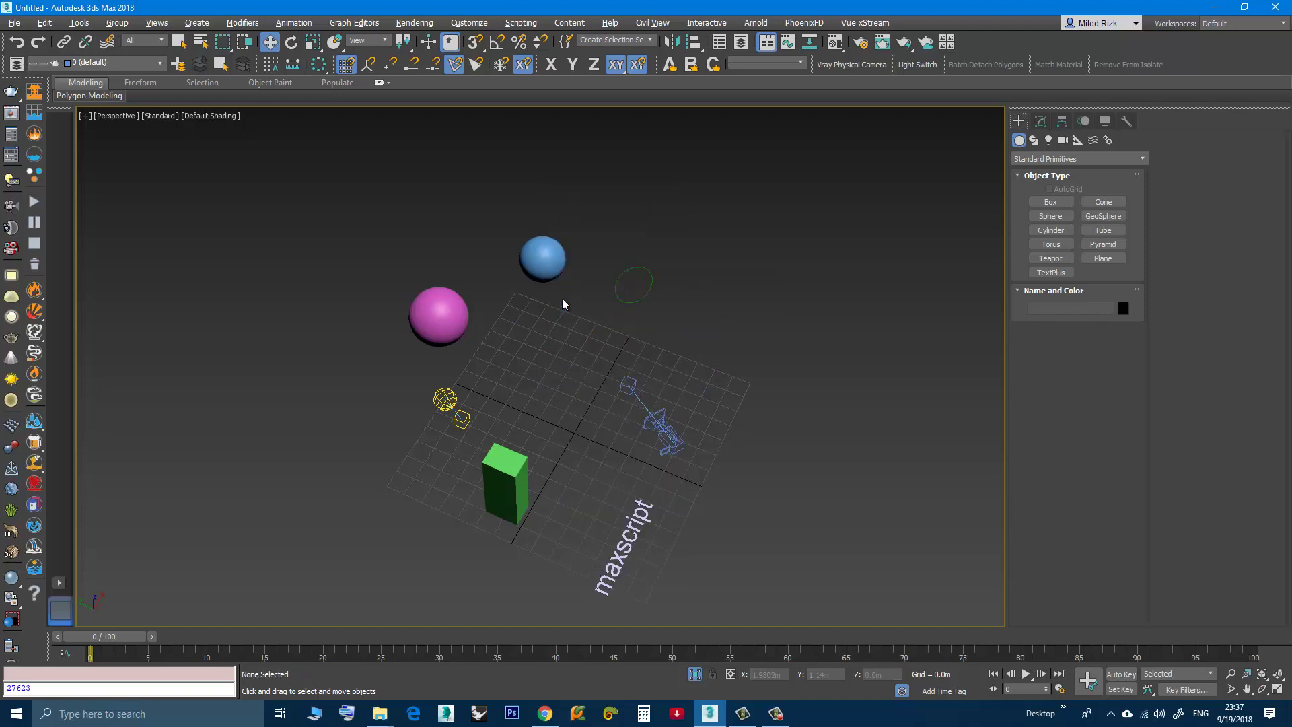
Step: End isolation and use Unhide All to show every hidden object
right_click(558, 345)
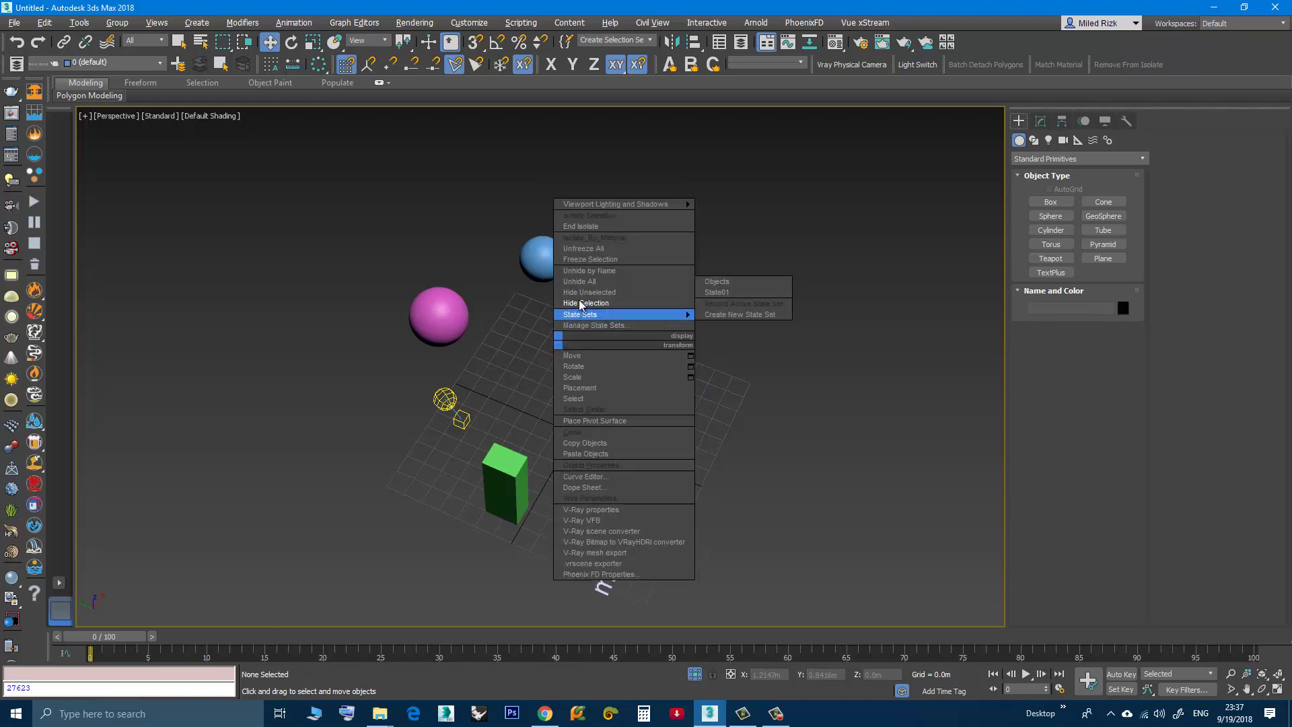
left_click(573, 228)
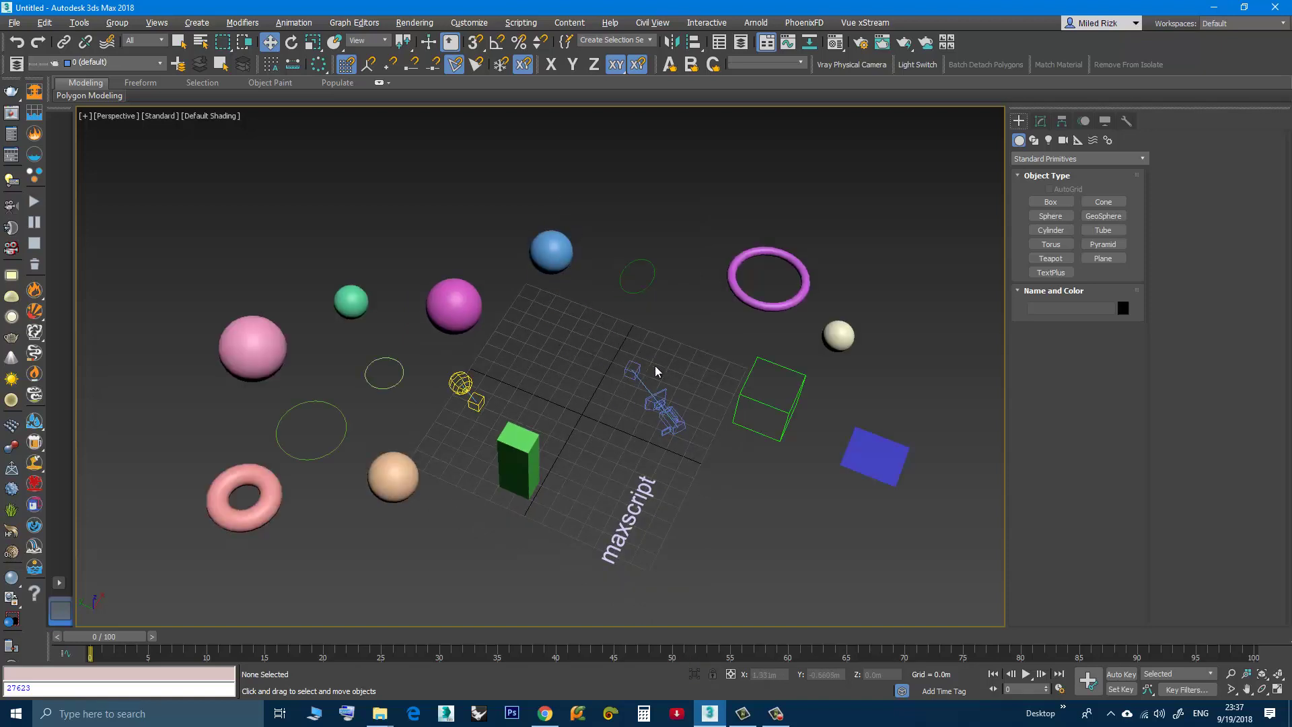
right_click(574, 382)
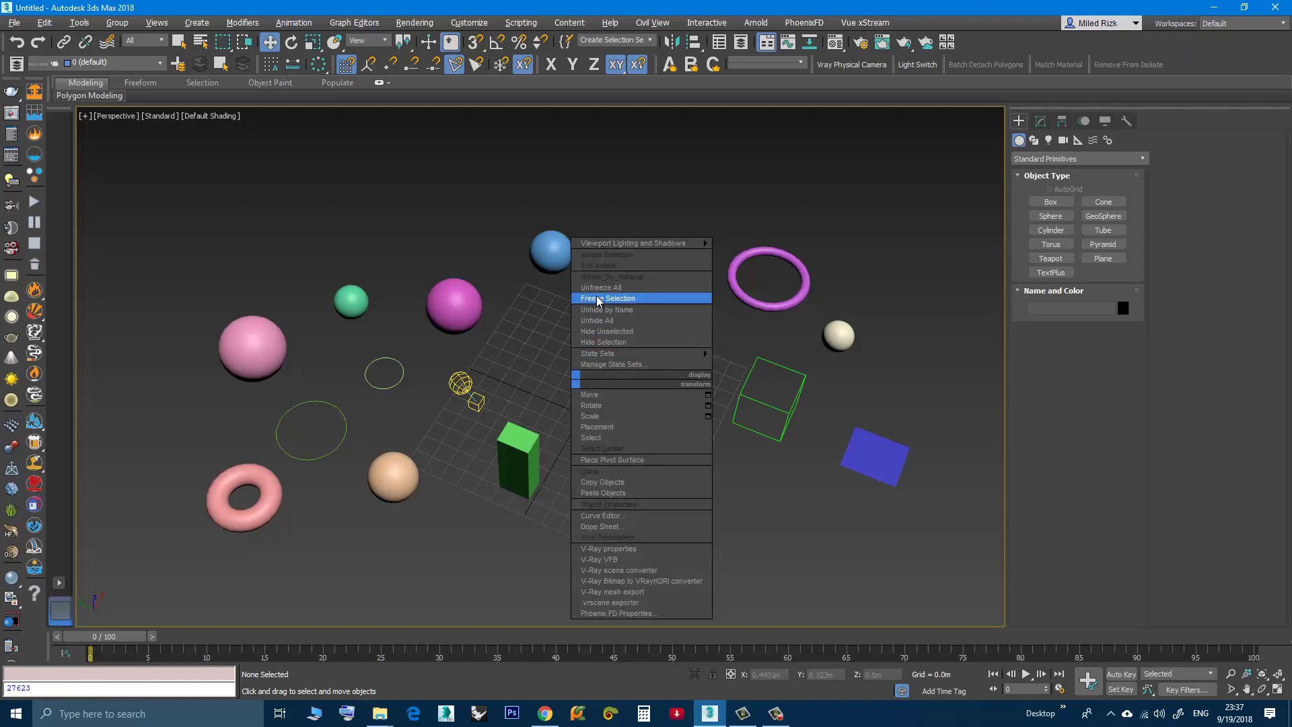
left_click(598, 320)
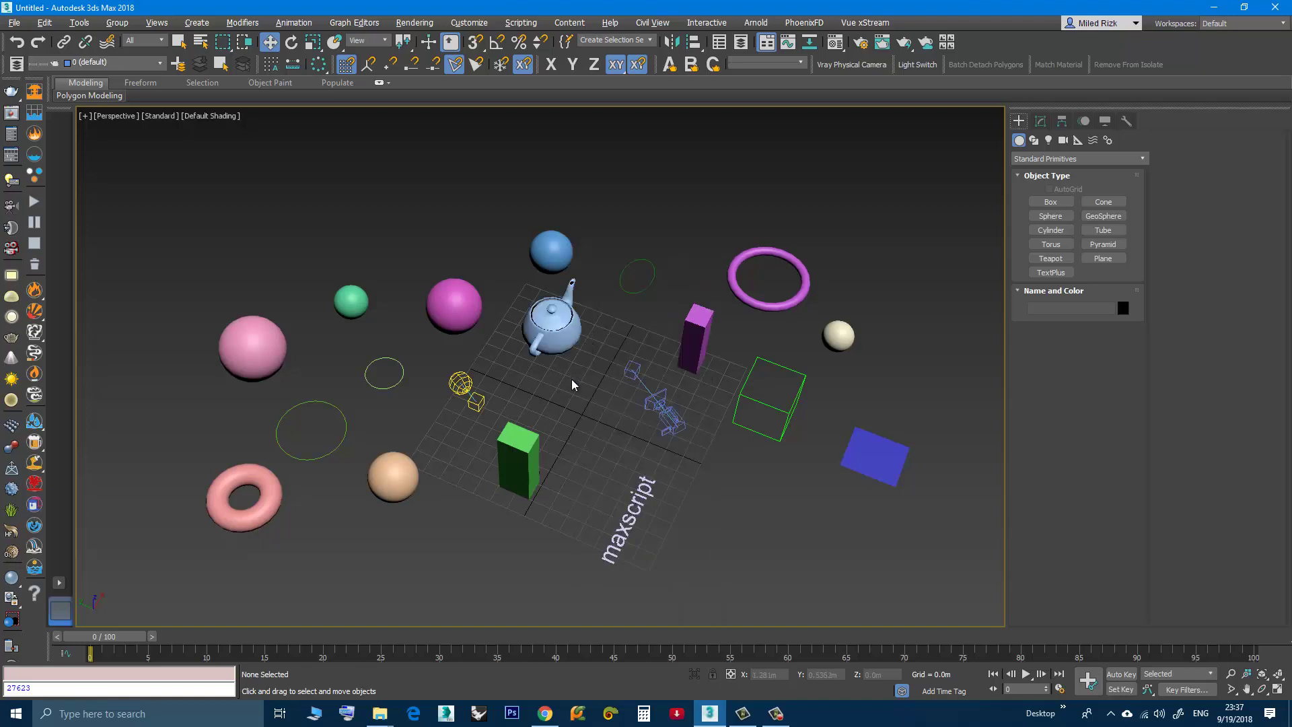
mouse_move(558, 411)
middle_mouse_down("alt")
mouse_move(571, 402)
mouse_move(571, 412)
middle_mouse_up("alt")
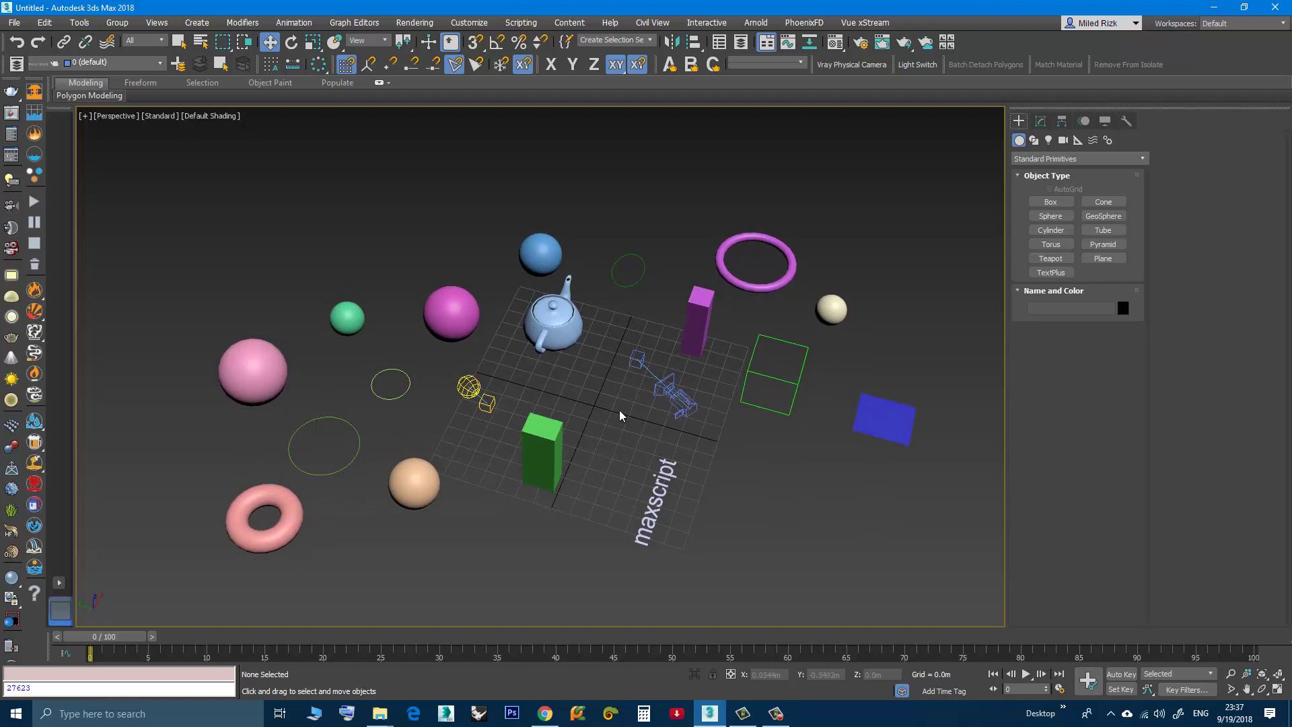
middle_click_drag(619, 411, 613, 417, "alt")
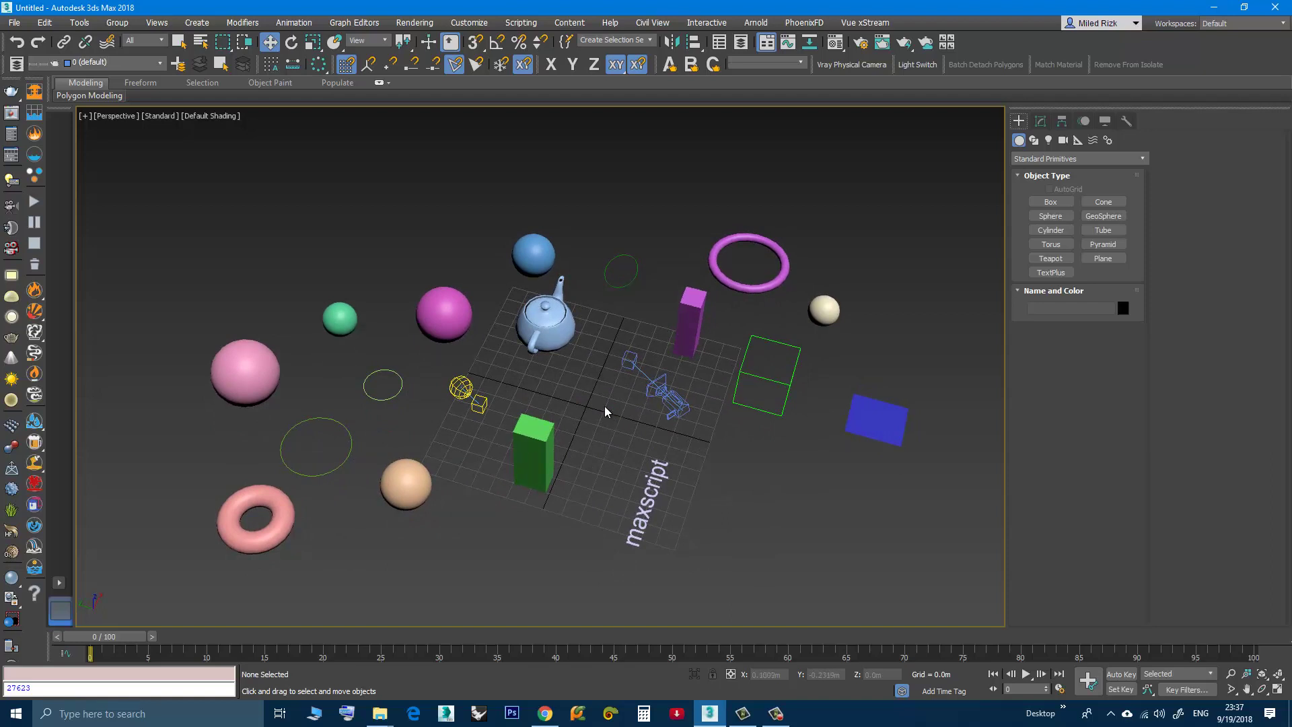
middle_click_drag(552, 388, 555, 370)
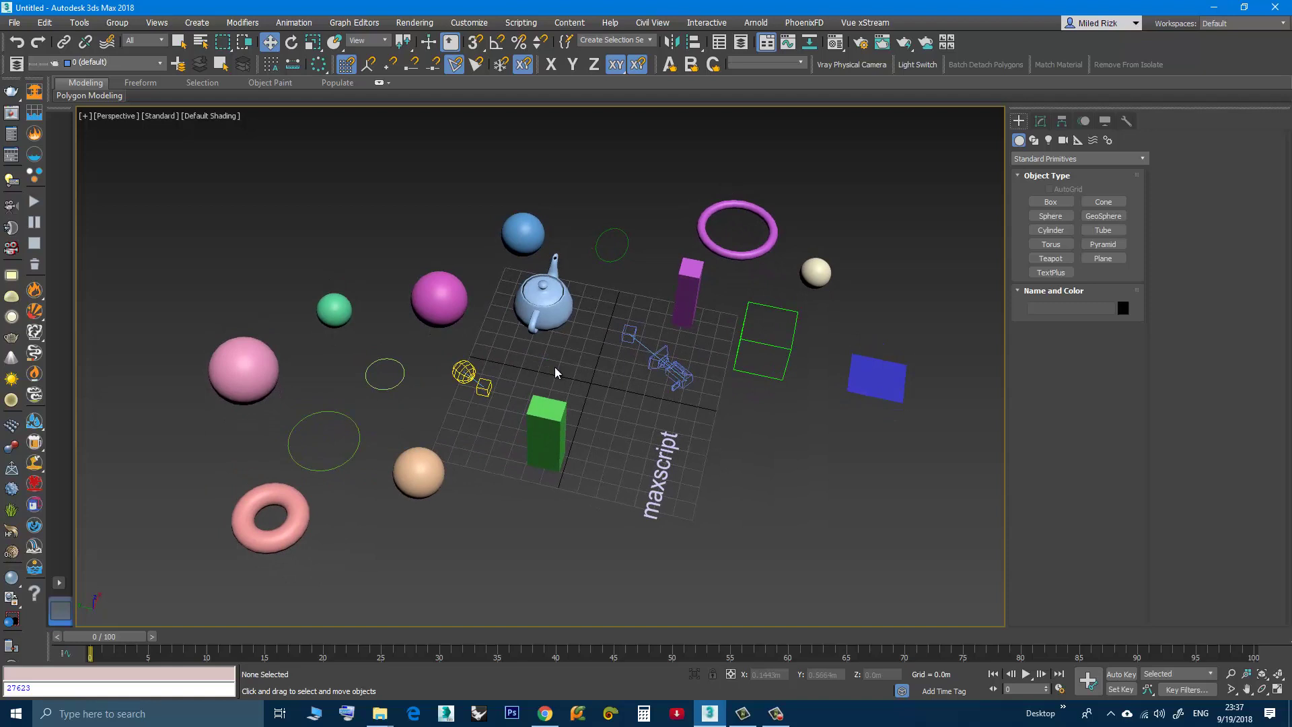
middle_click_drag(555, 367, 575, 336, "alt")
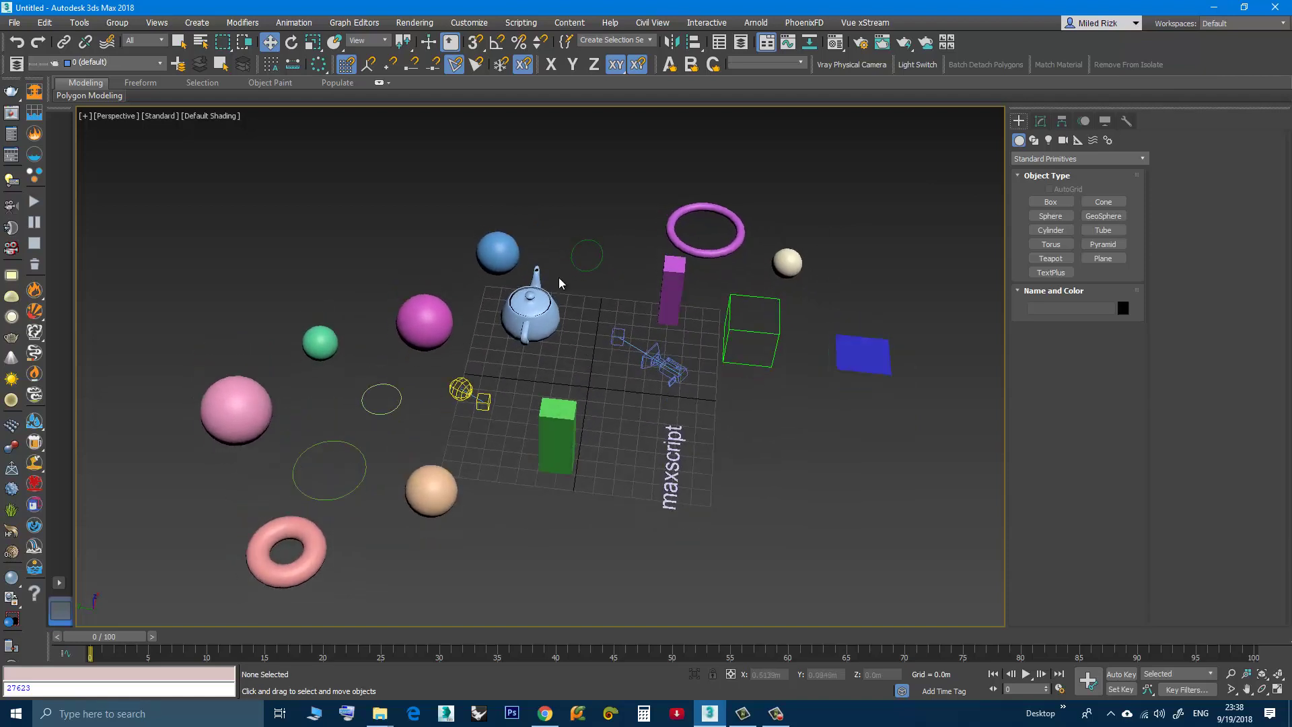
left_click(475, 23)
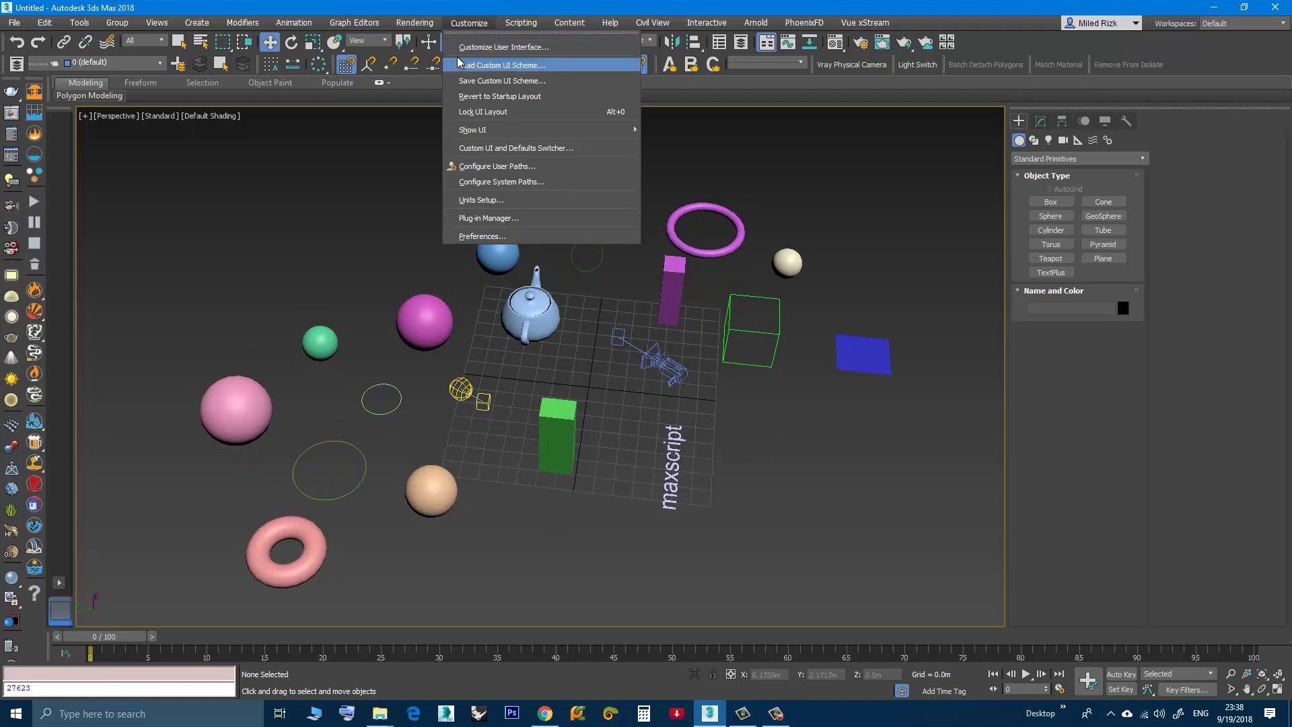
left_click(556, 50)
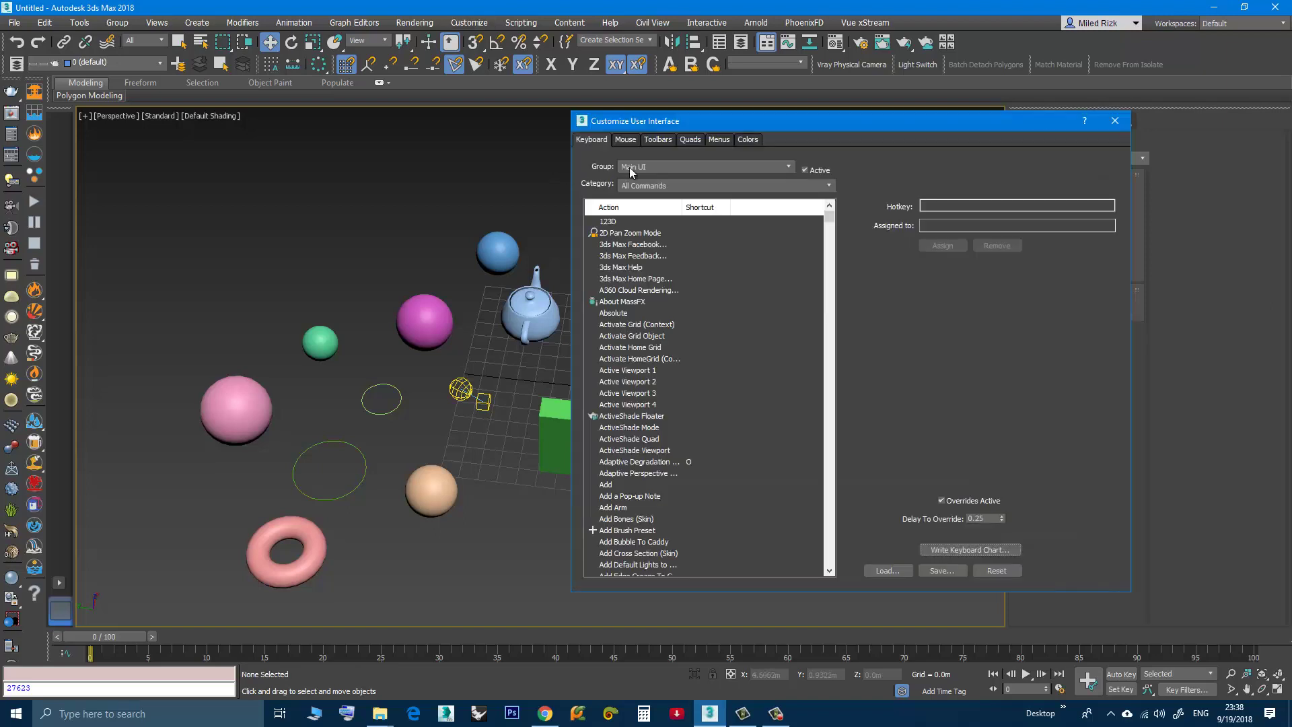
left_click(658, 139)
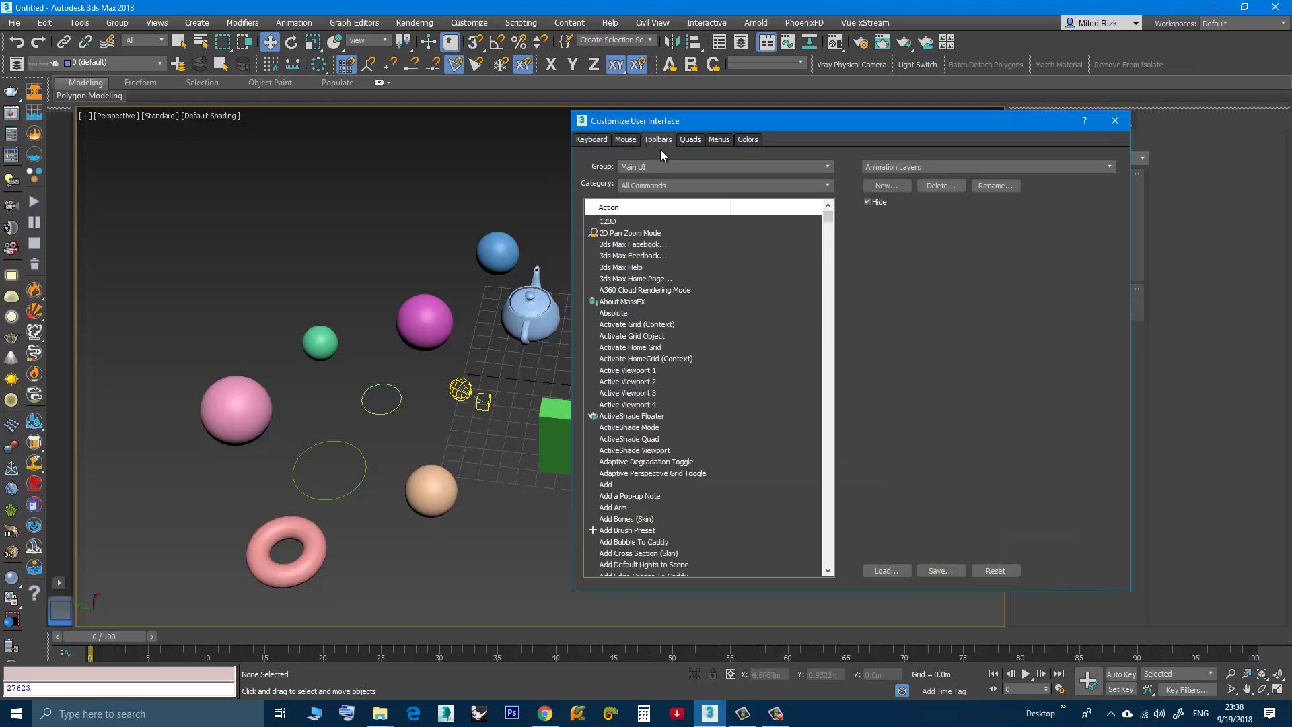
left_click(669, 187)
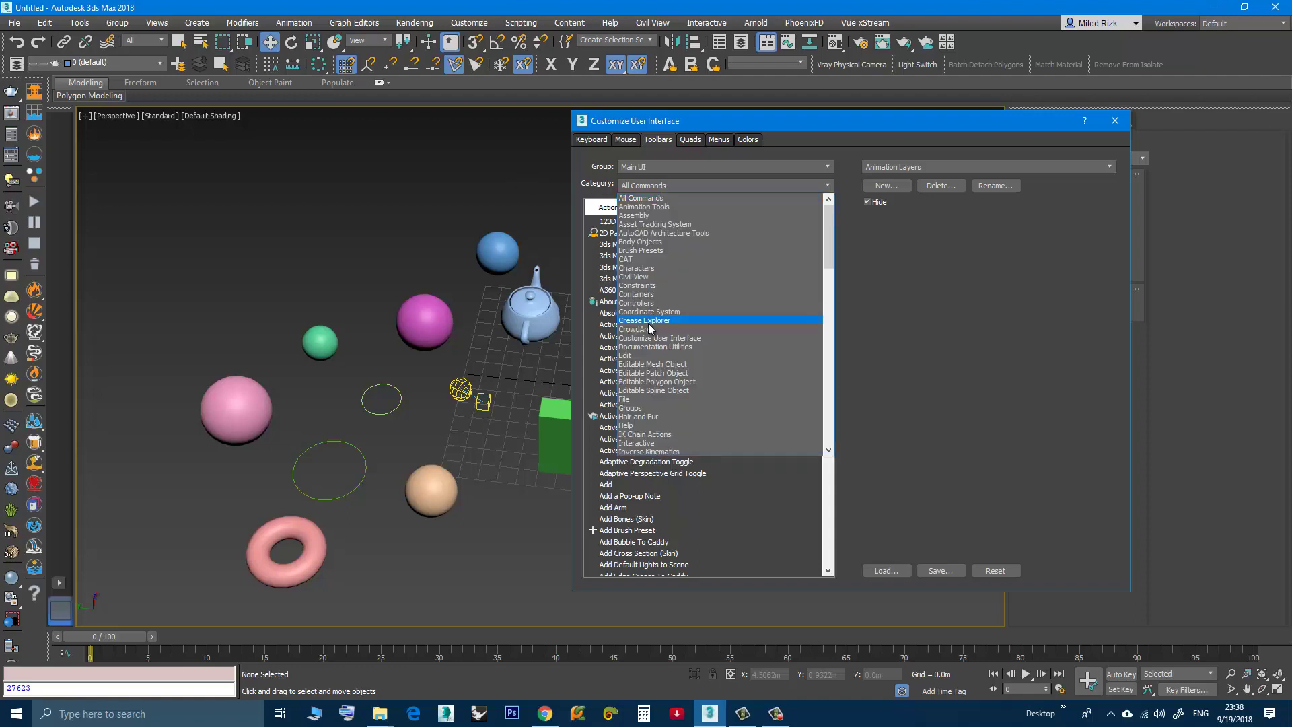
scroll(661, 334, "down", 4)
scroll(661, 333, "down", 3)
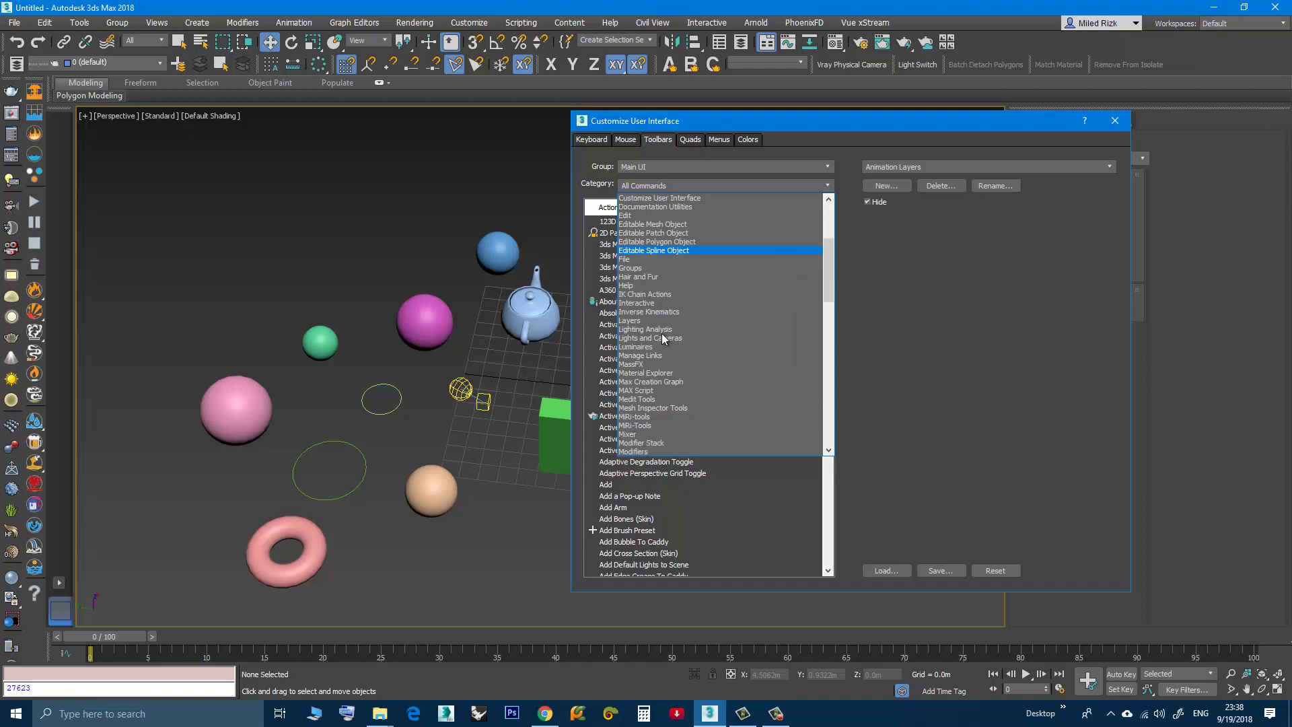
left_click(633, 424)
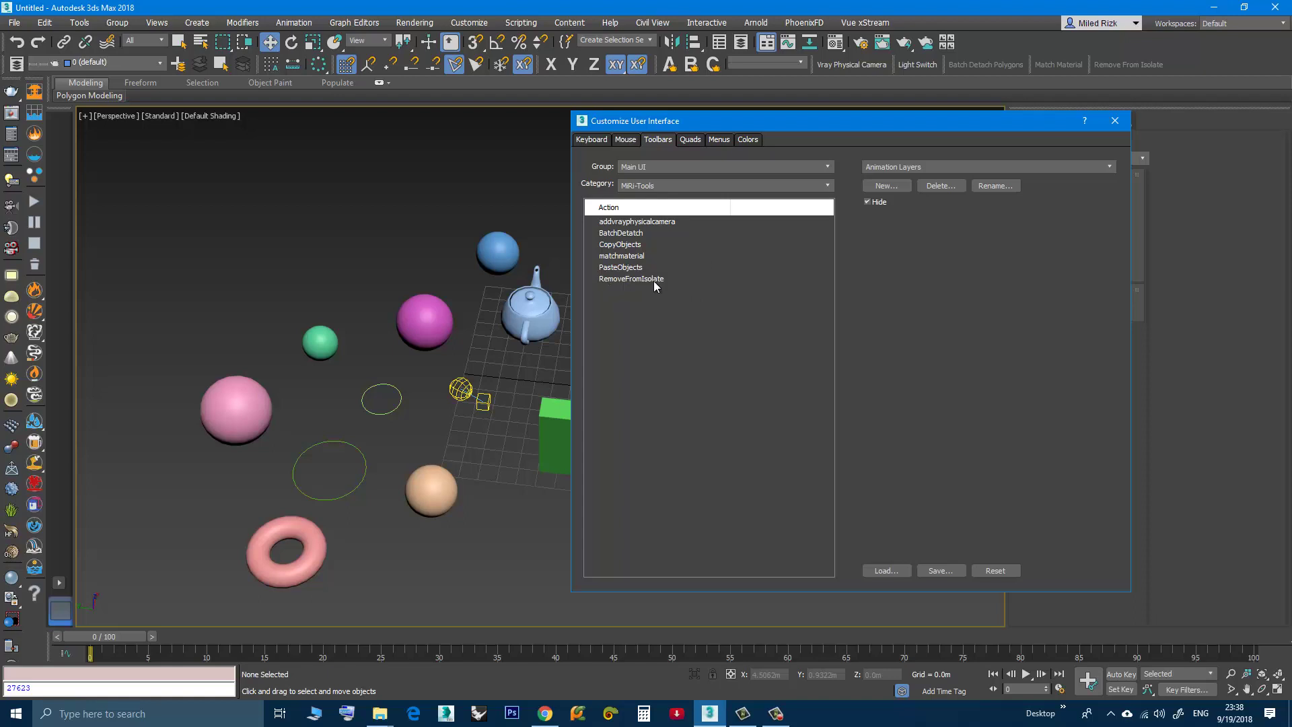
left_click(1115, 125)
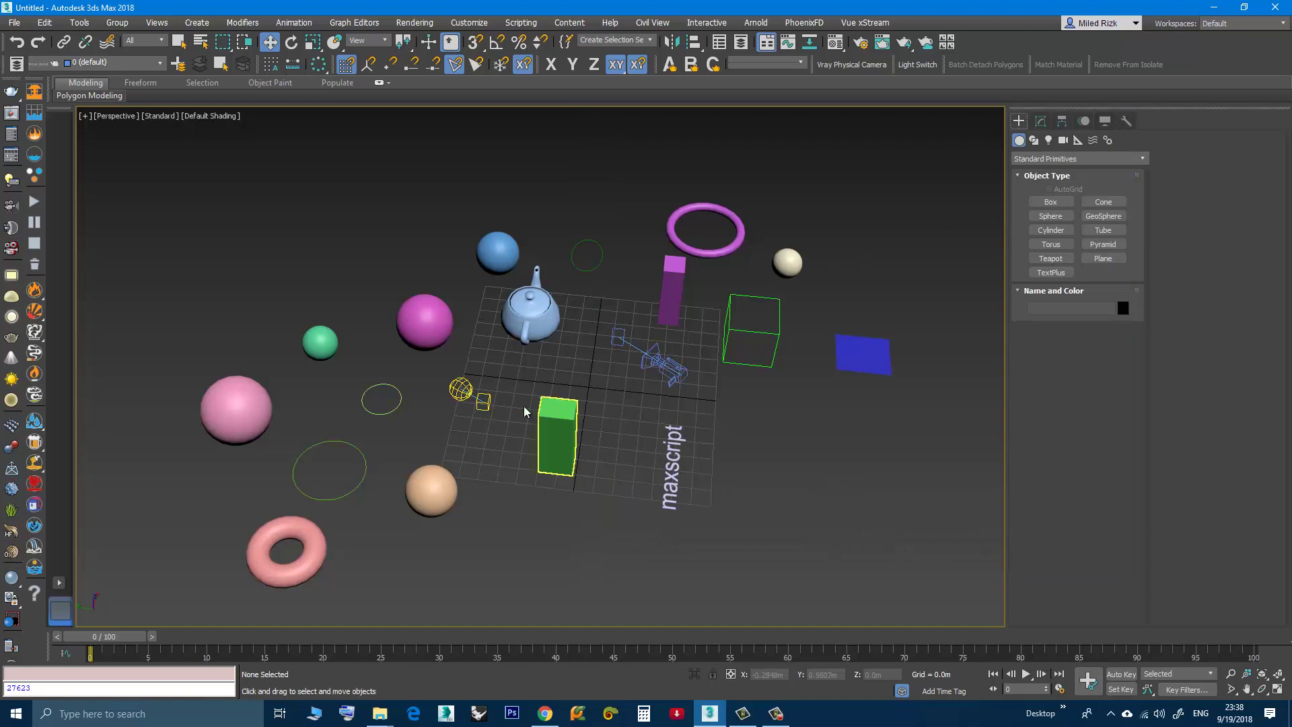
mouse_move(471, 418)
middle_mouse_down()
mouse_move(482, 385)
mouse_move(514, 377)
mouse_move(513, 402)
middle_mouse_up()
scroll(482, 386, "down", 3)
scroll(512, 373, "up", 3)
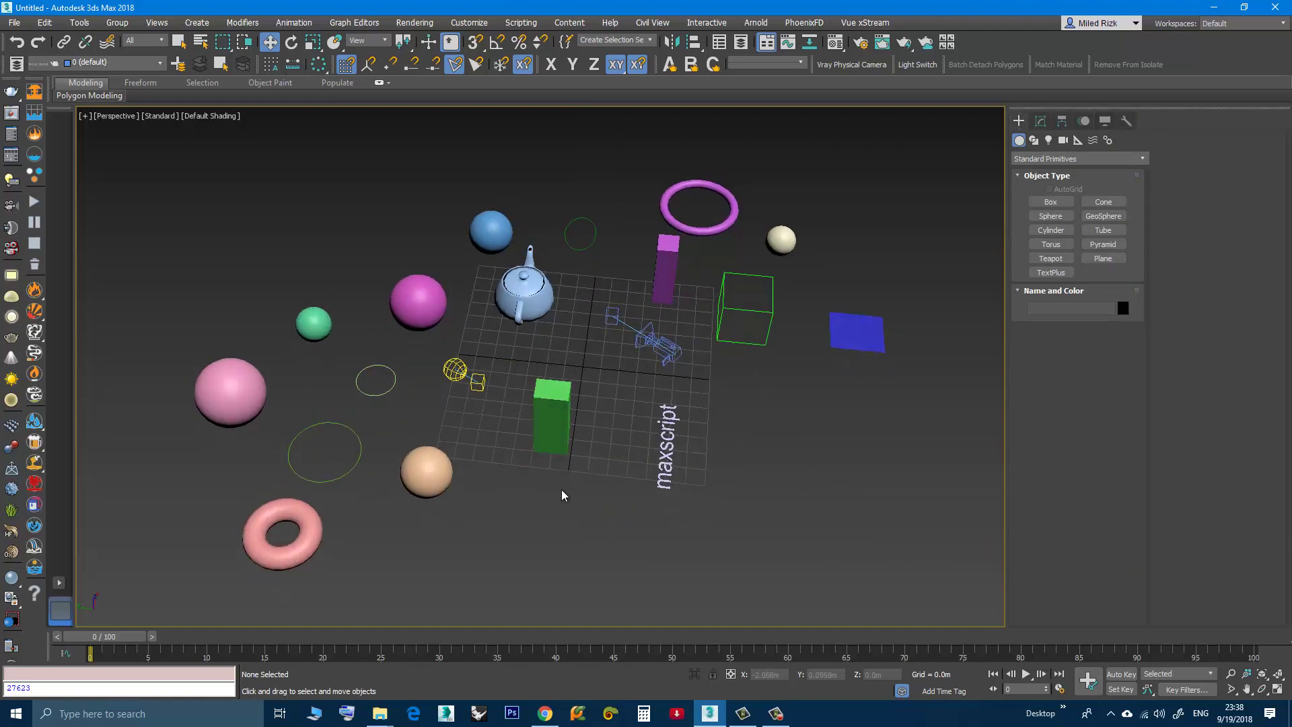
left_click_drag(400, 187, 401, 186)
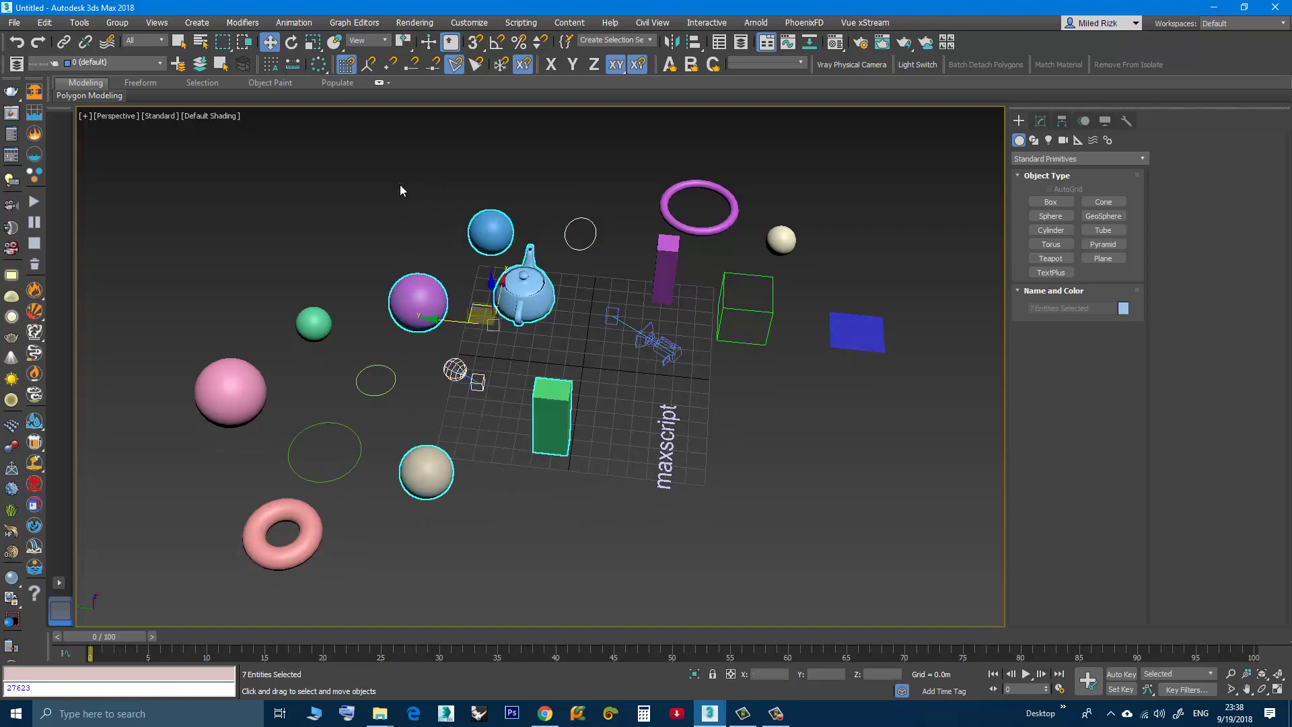
key("alt+q")
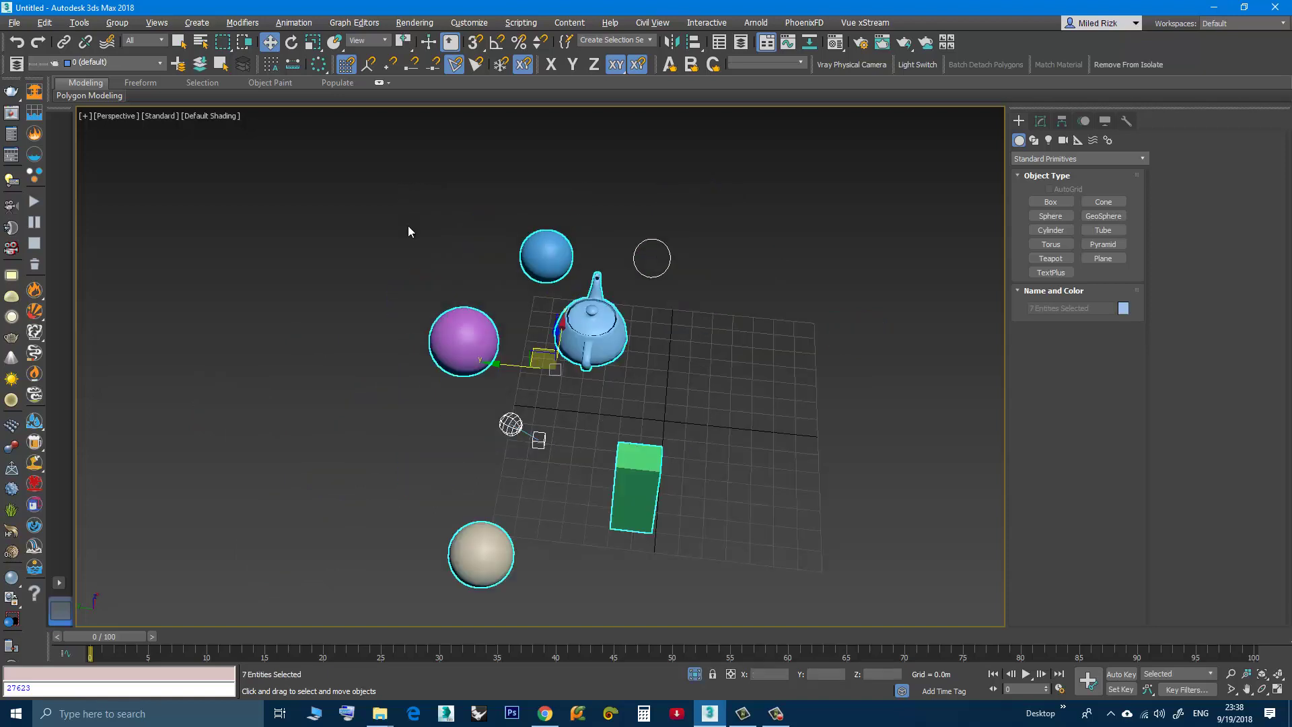
left_click(605, 333)
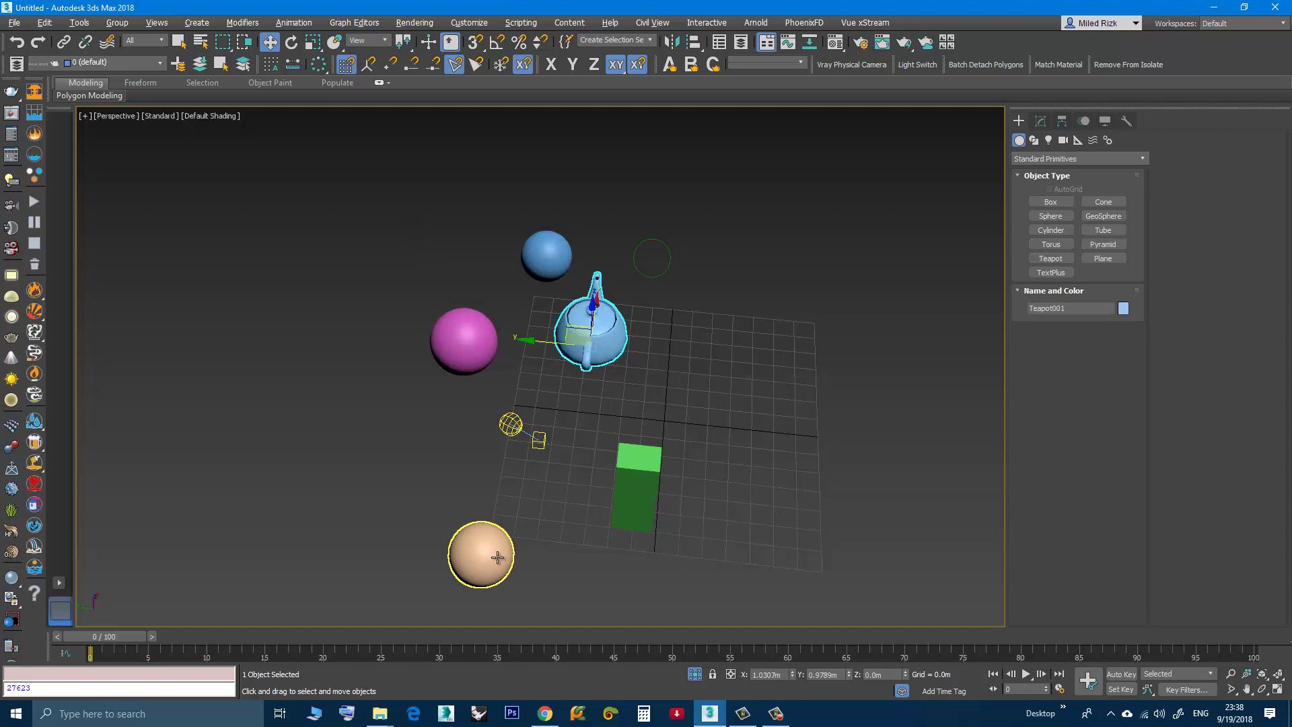
left_click(477, 550, "ctrl")
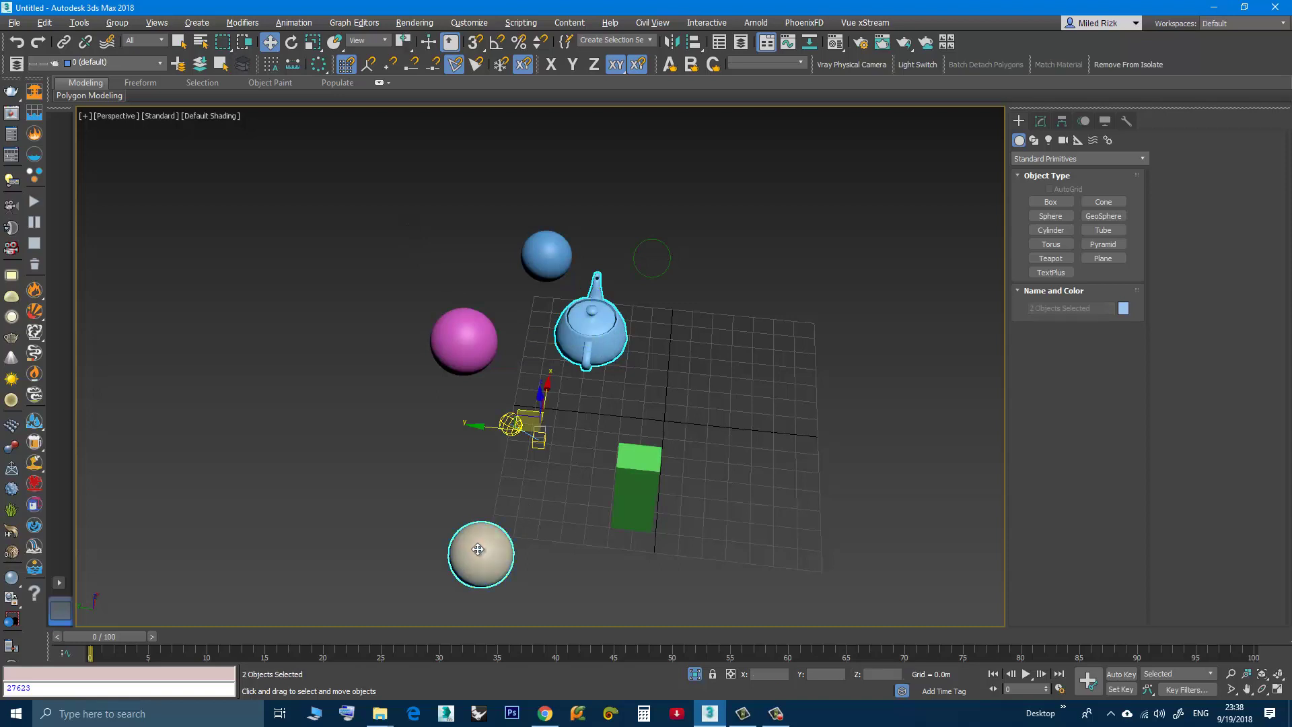
left_click(1130, 66)
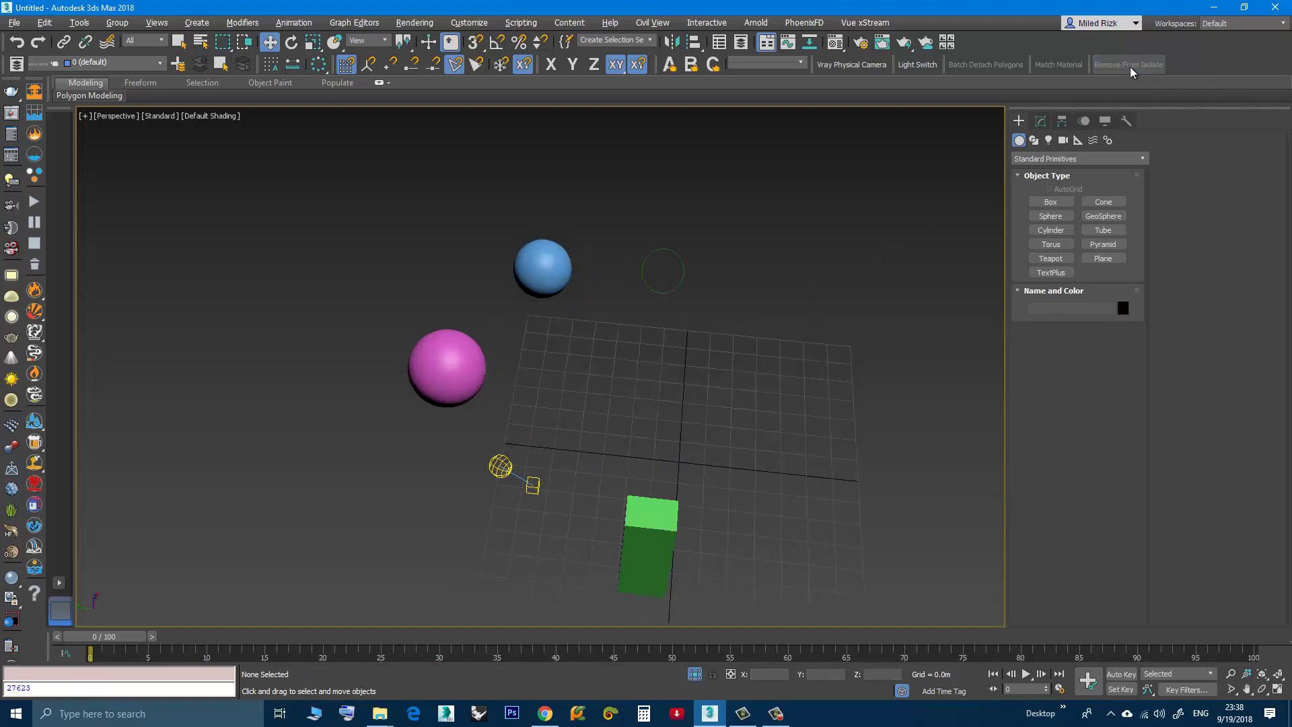
right_click(697, 362)
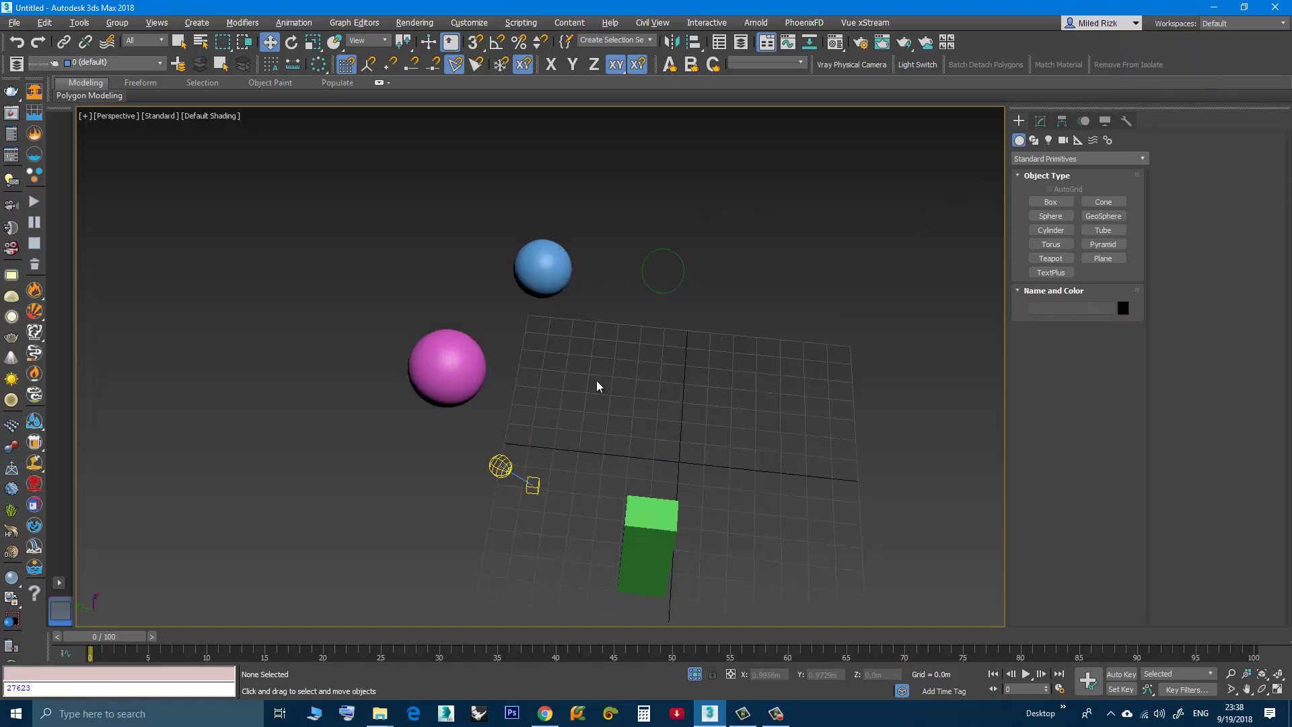
right_click(641, 374)
left_click(673, 278)
scroll(612, 402, "down", 3)
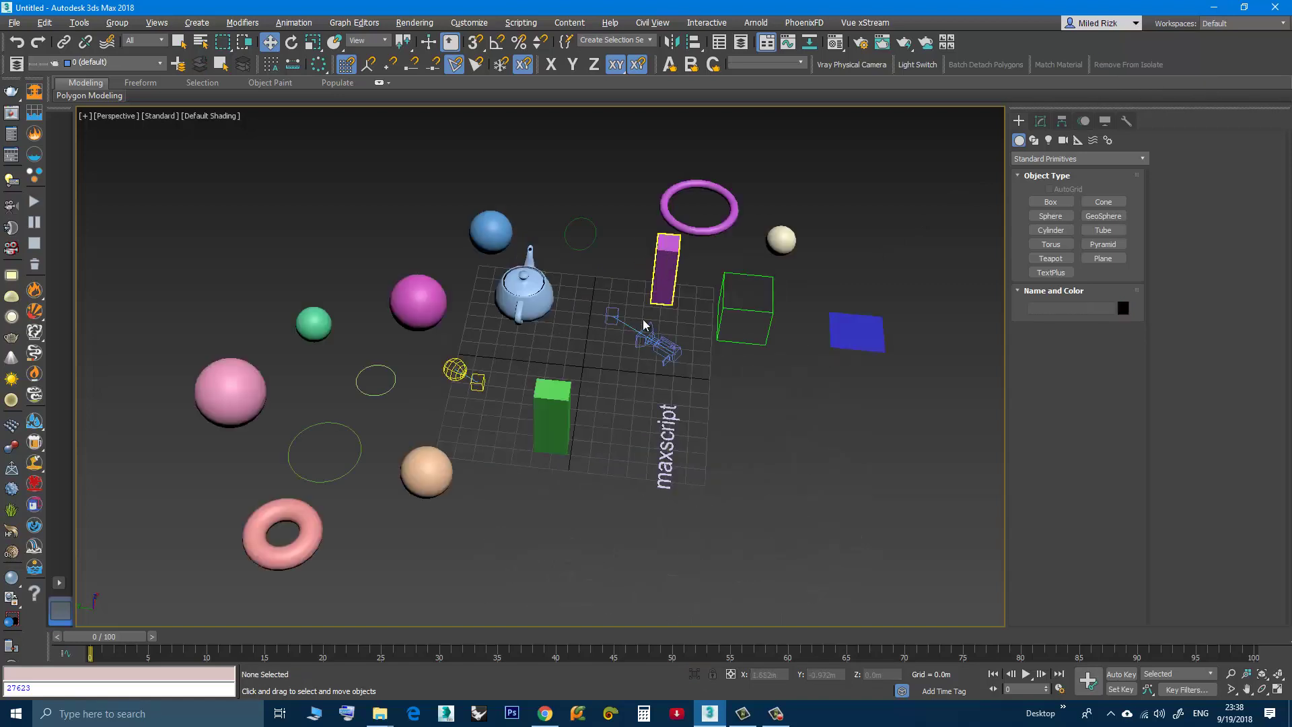
scroll(612, 408, "up", 3)
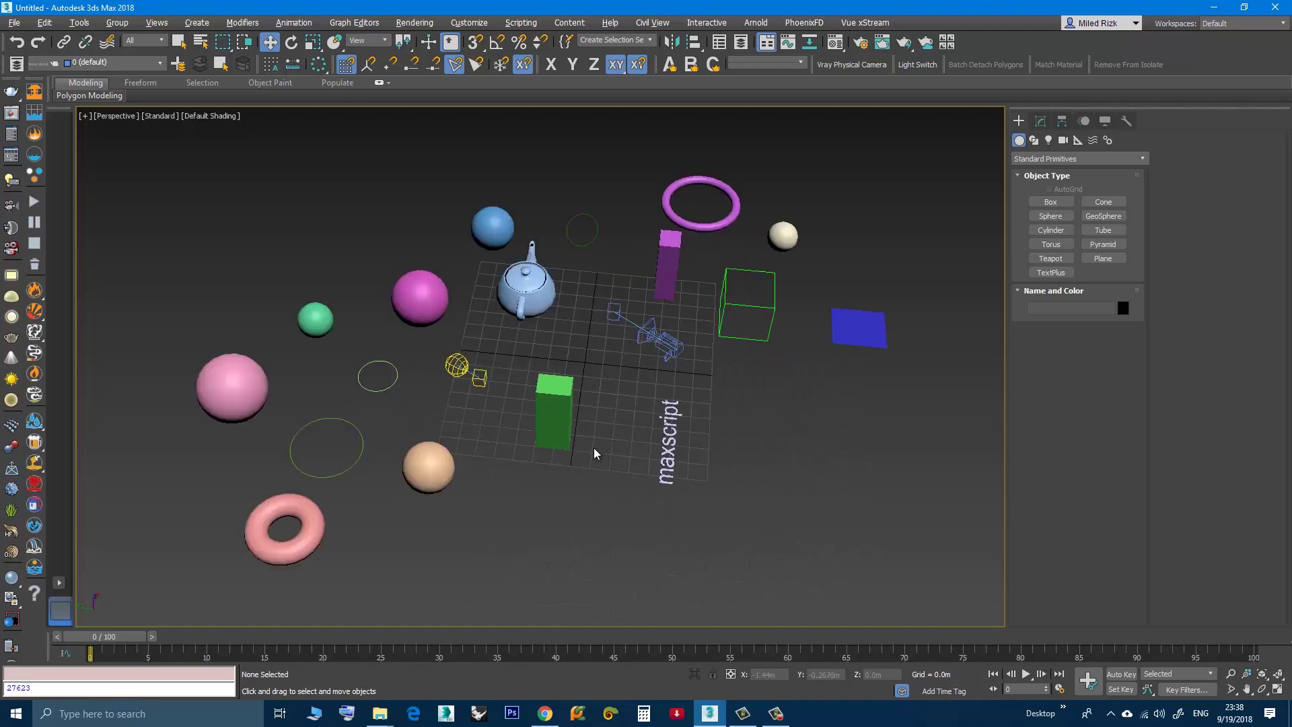
mouse_move(593, 447)
middle_mouse_down()
mouse_move(593, 435)
mouse_move(597, 446)
middle_mouse_up()
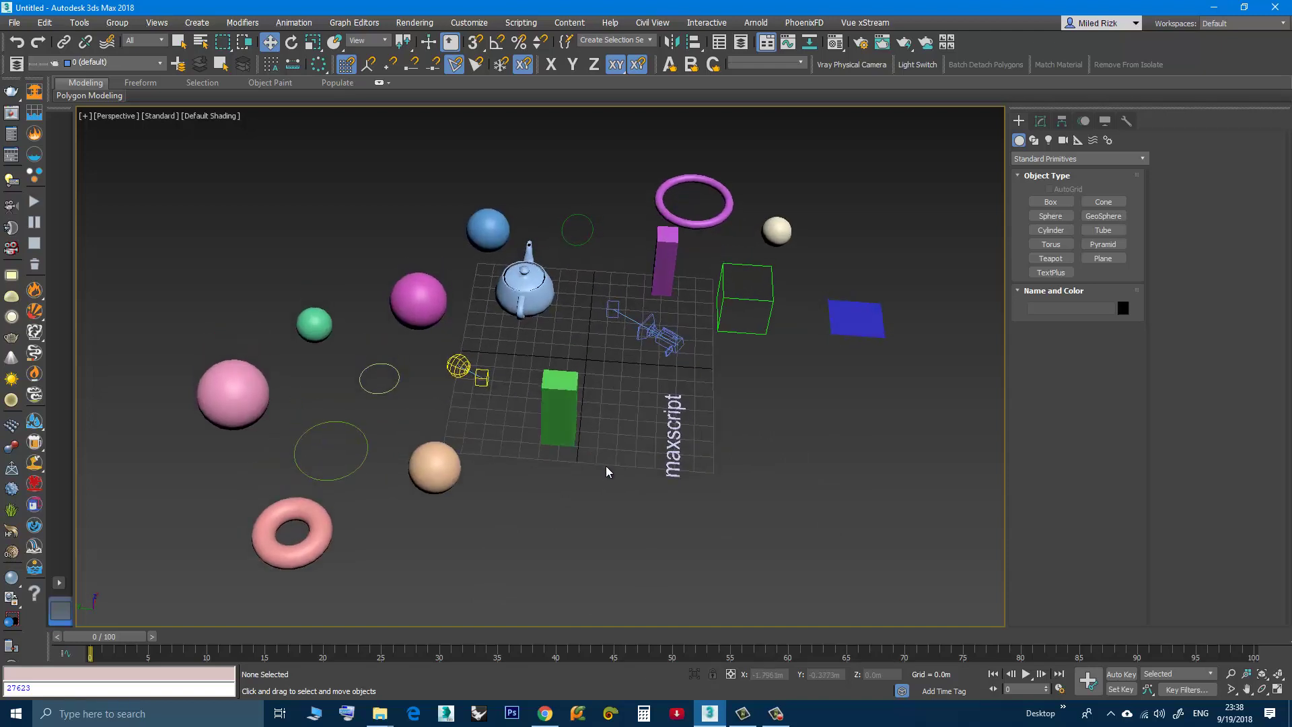